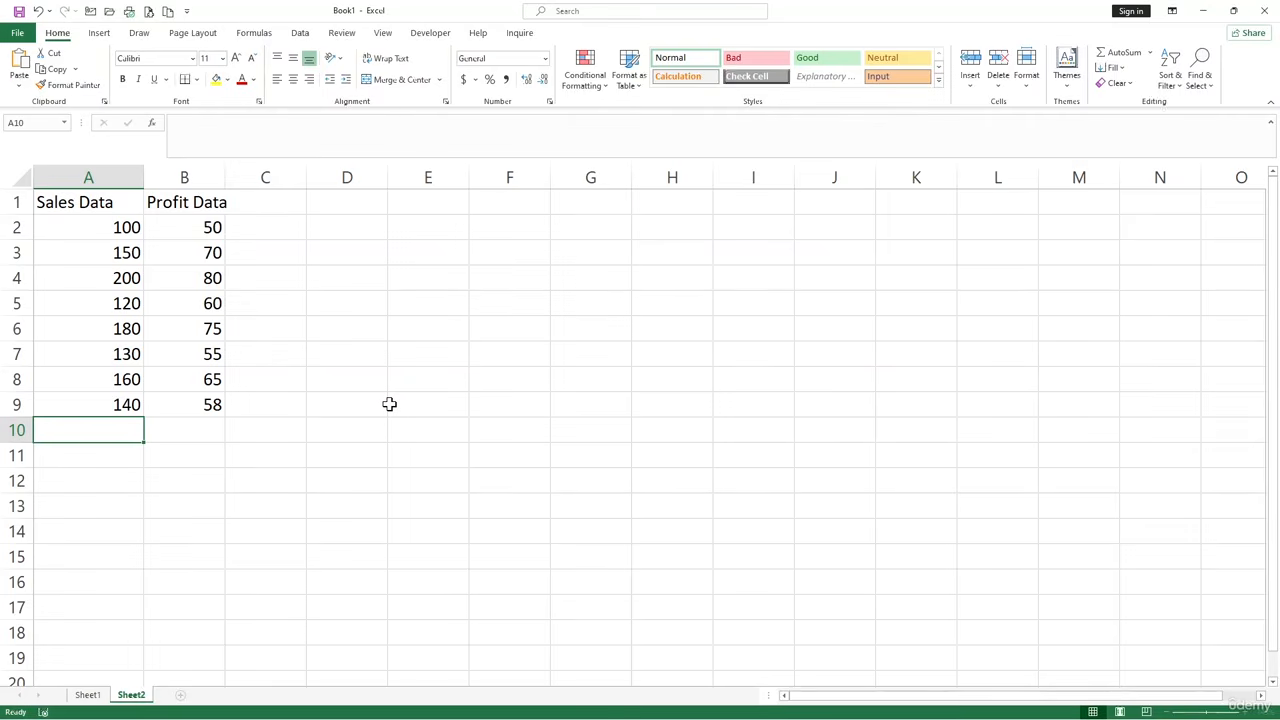
# Browse the statistical functions in the function library, including the entries from AVEDEV to FORECAST.ETS.STAT.
pyautogui.click(255, 33)
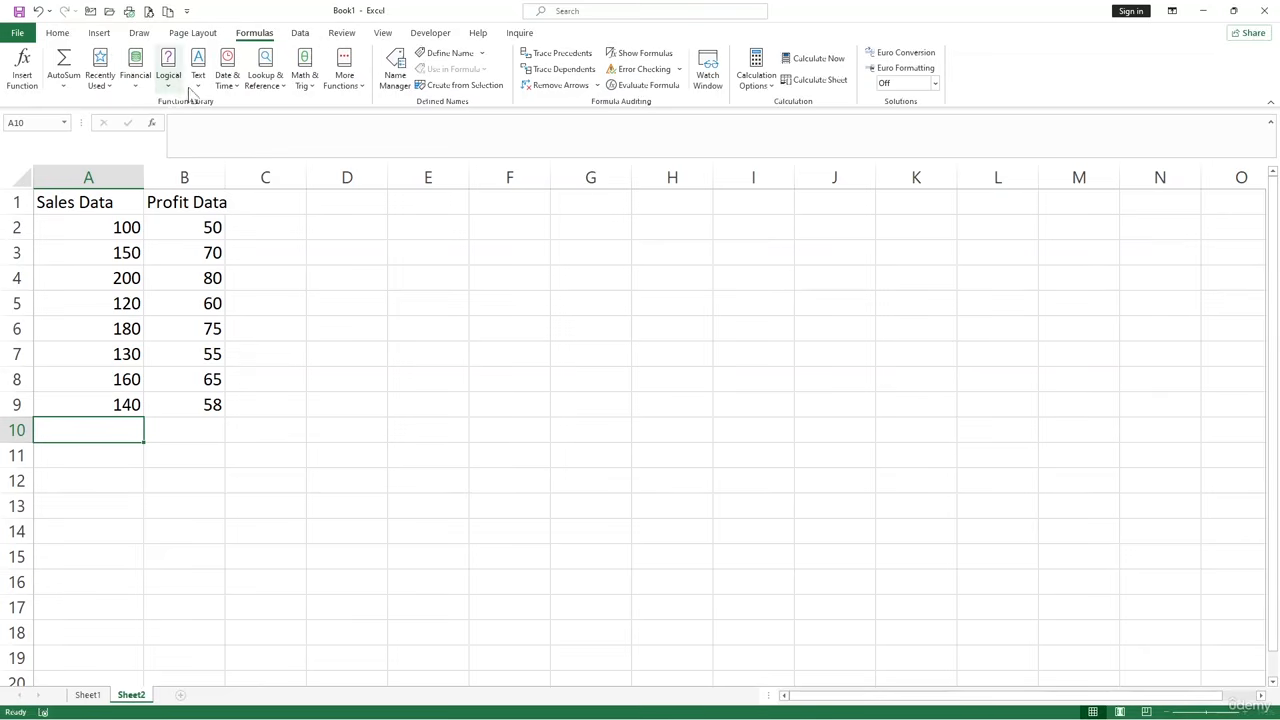
pyautogui.click(349, 90)
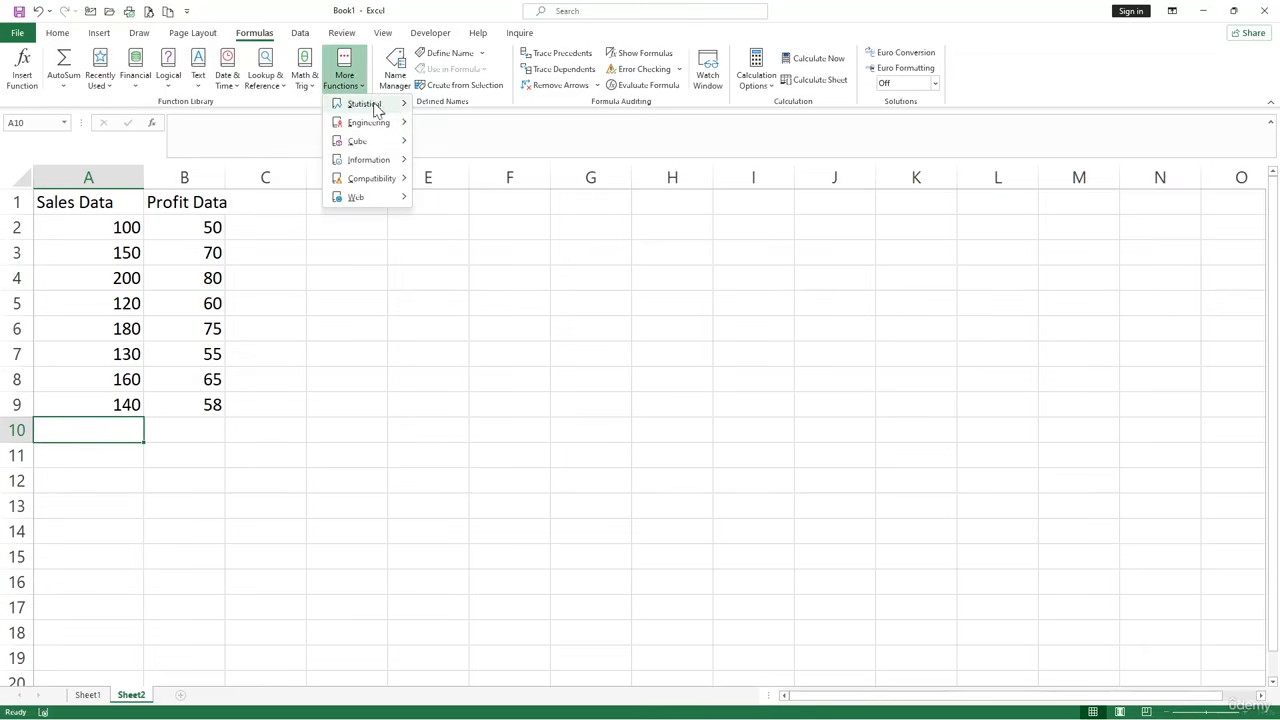
pyautogui.moveTo(376, 108)
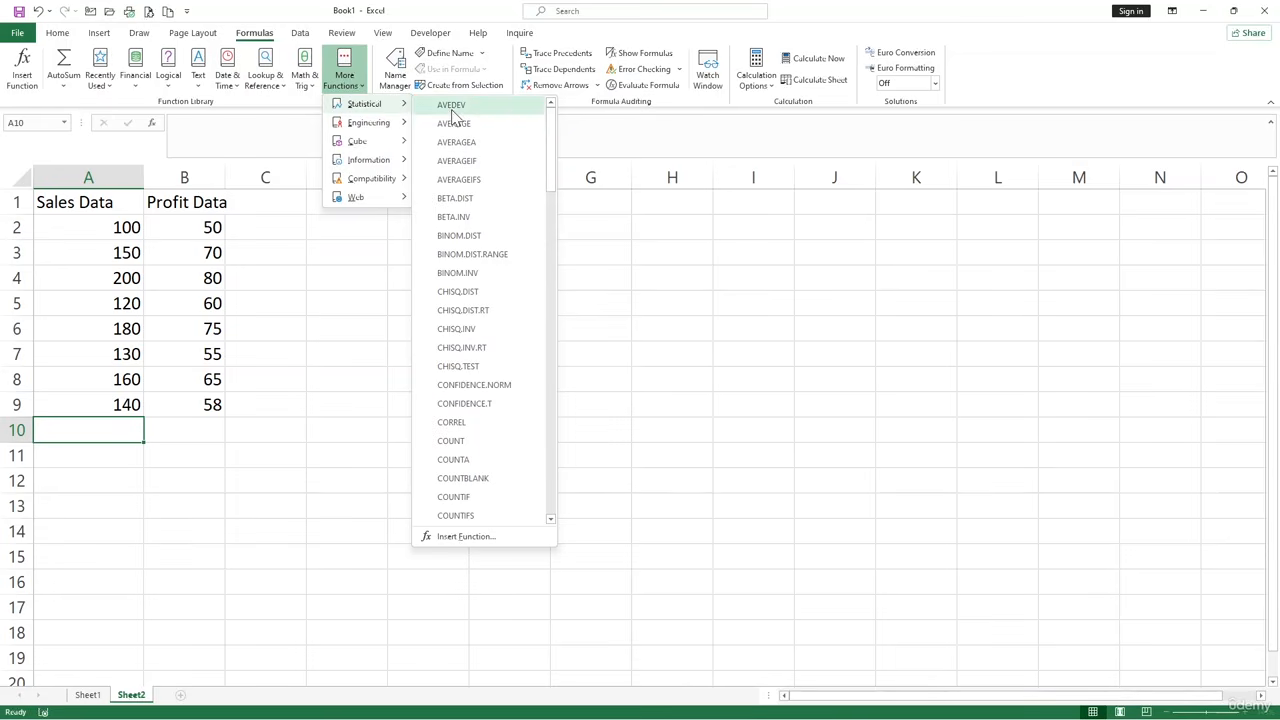
pyautogui.moveTo(554, 147); pyautogui.dragTo(545, 203)
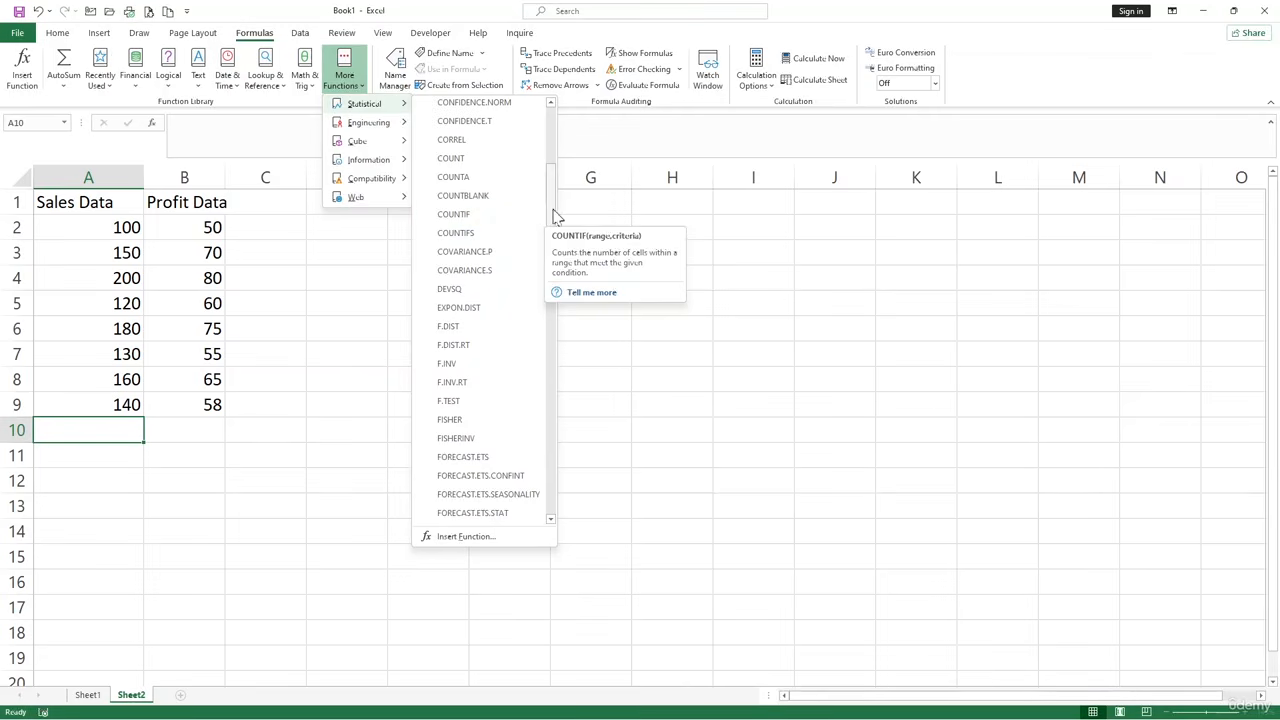
pyautogui.moveTo(554, 214); pyautogui.dragTo(557, 131)
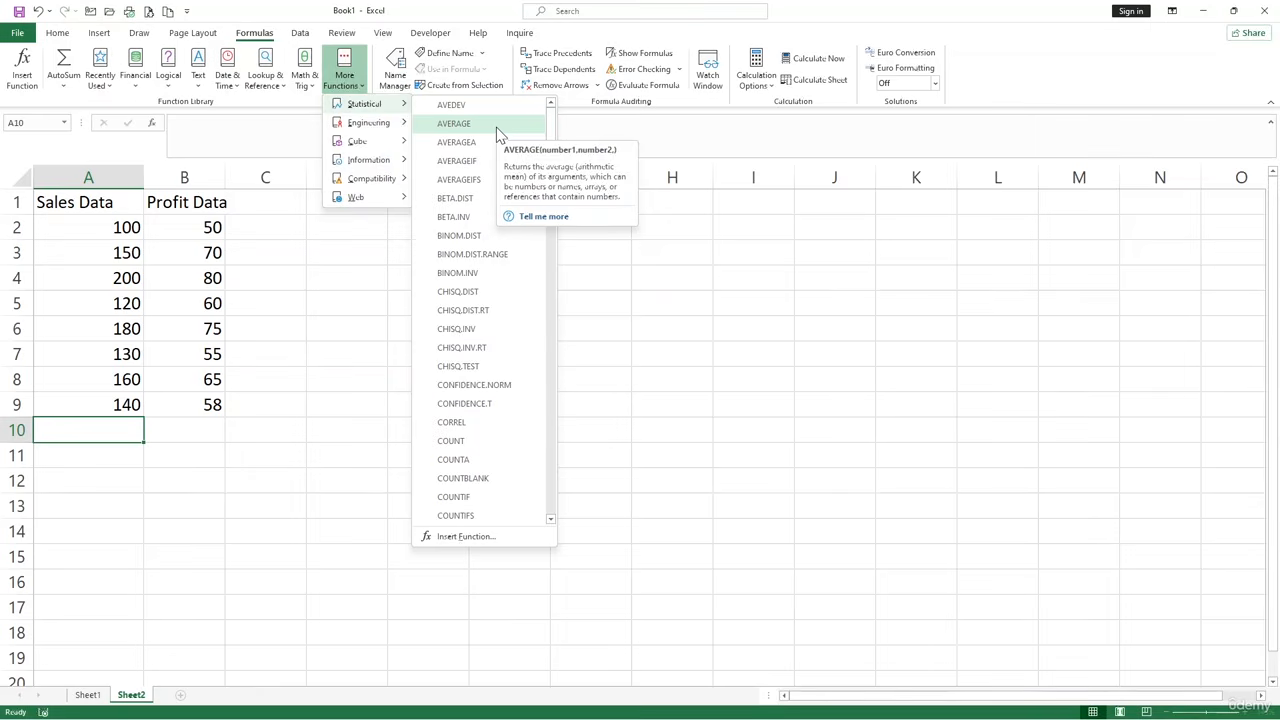
pyautogui.click(653, 312)
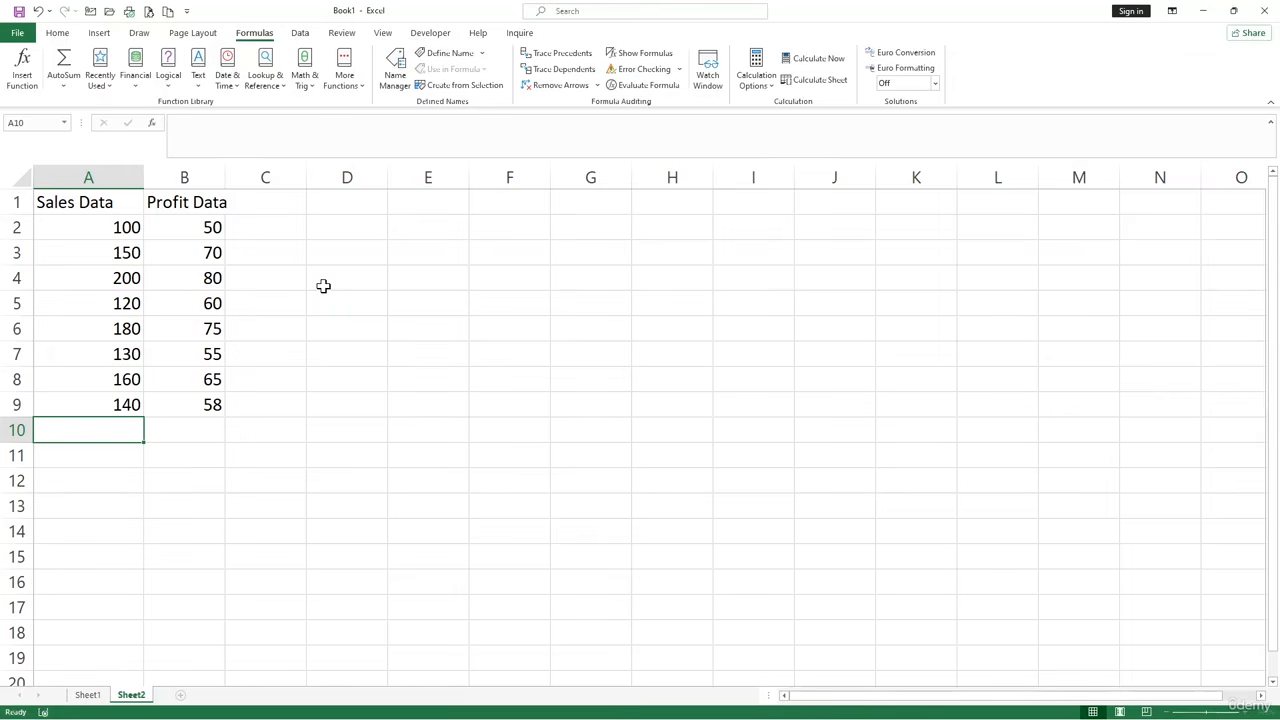
# Calculate the average of the Sales Data values in cell A11 with the formula =AVERAGE(A2:A9).
pyautogui.click(346, 285)
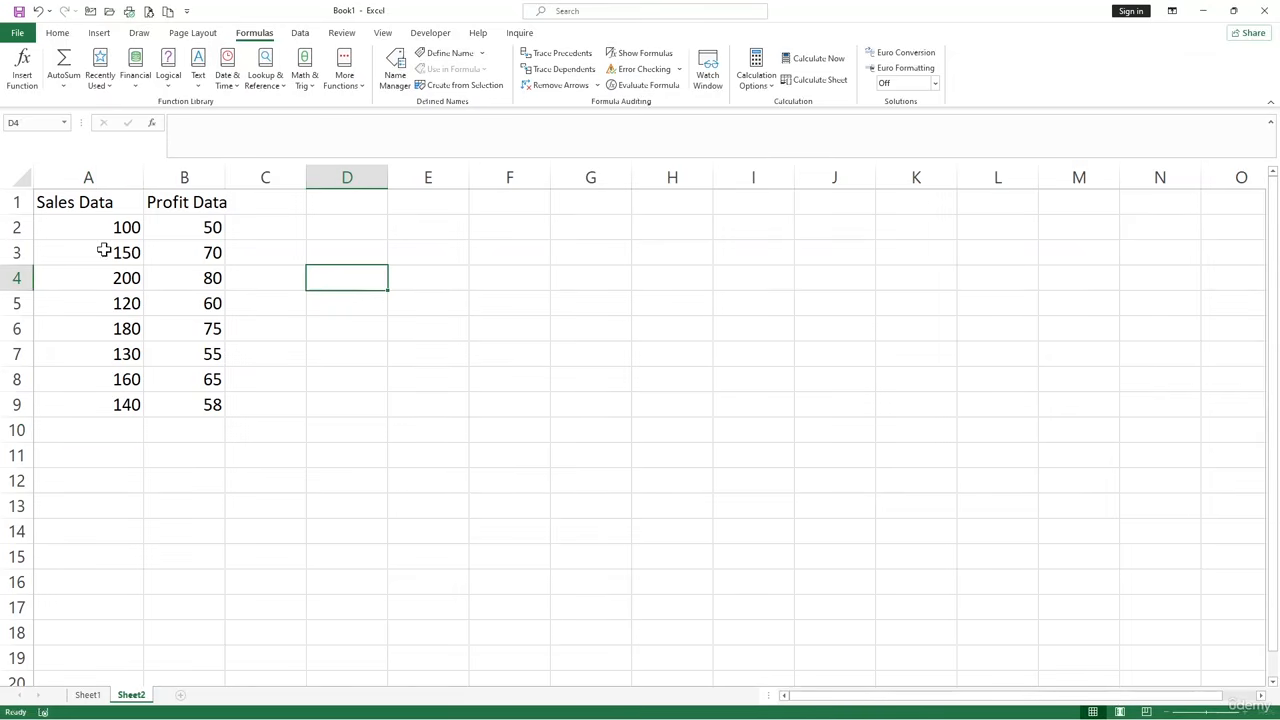
pyautogui.moveTo(128, 228); pyautogui.dragTo(115, 410)
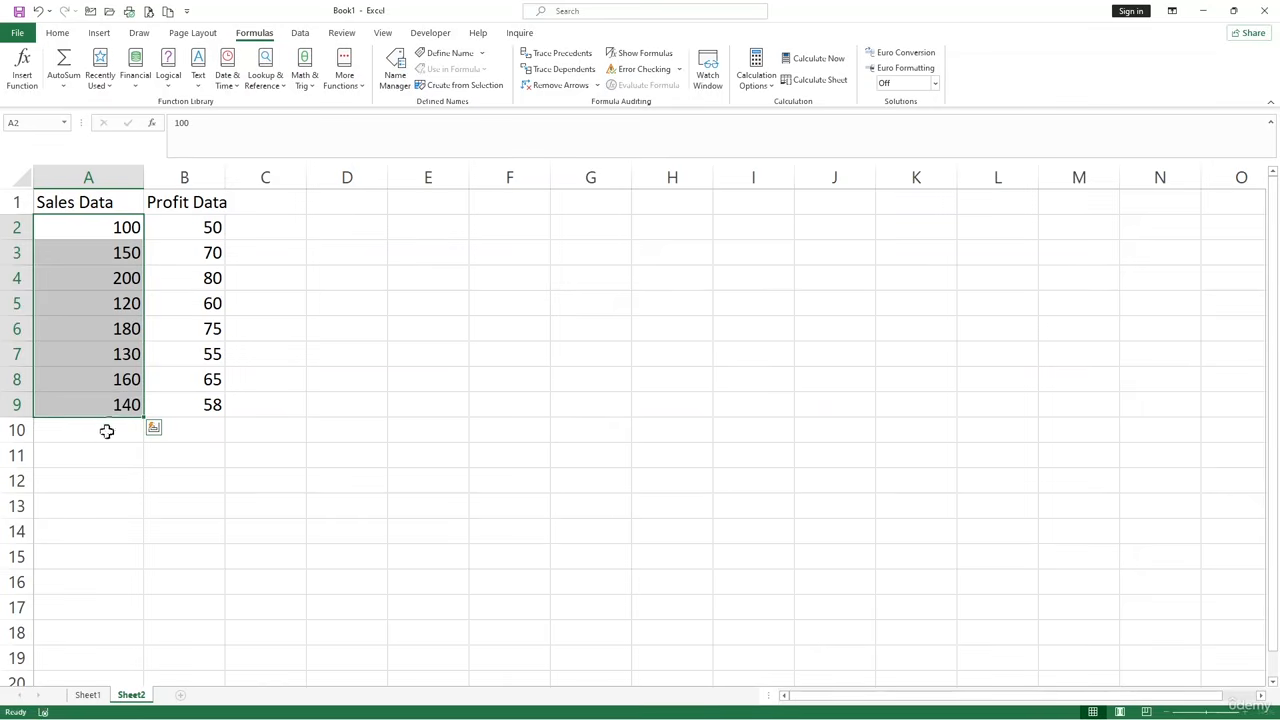
pyautogui.click(110, 450)
pyautogui.write('=')
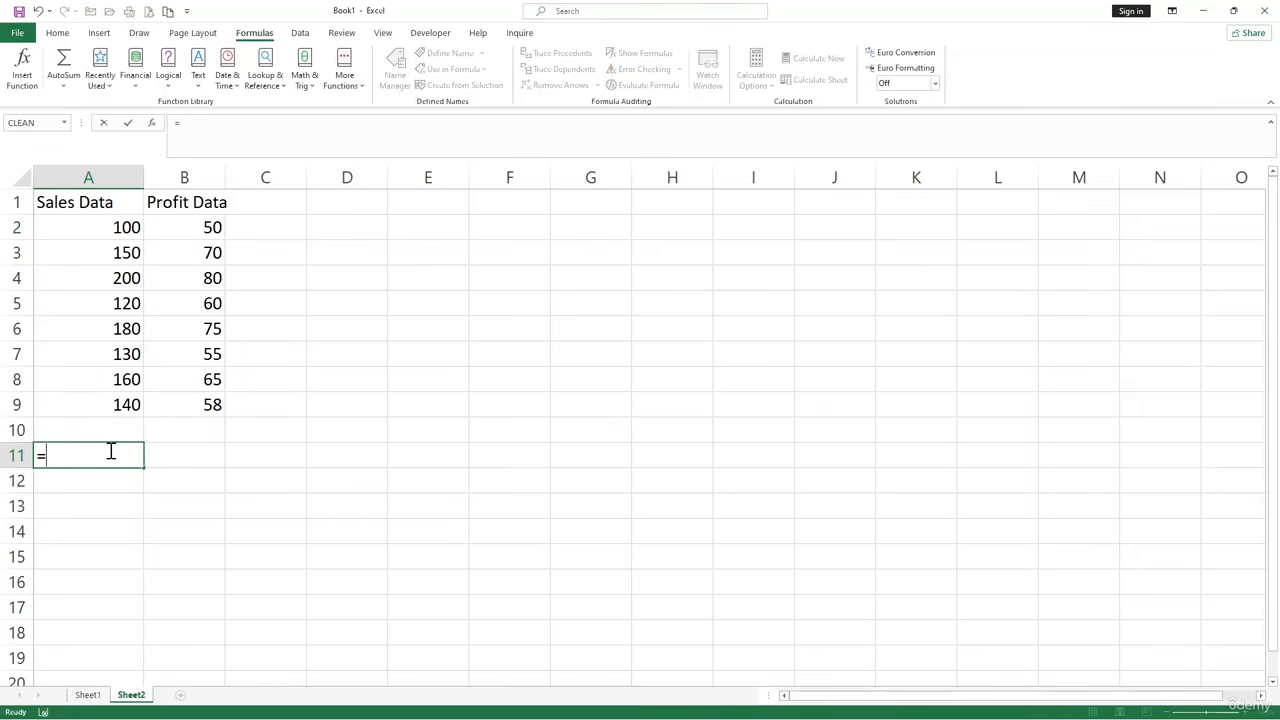
pyautogui.write('aver')
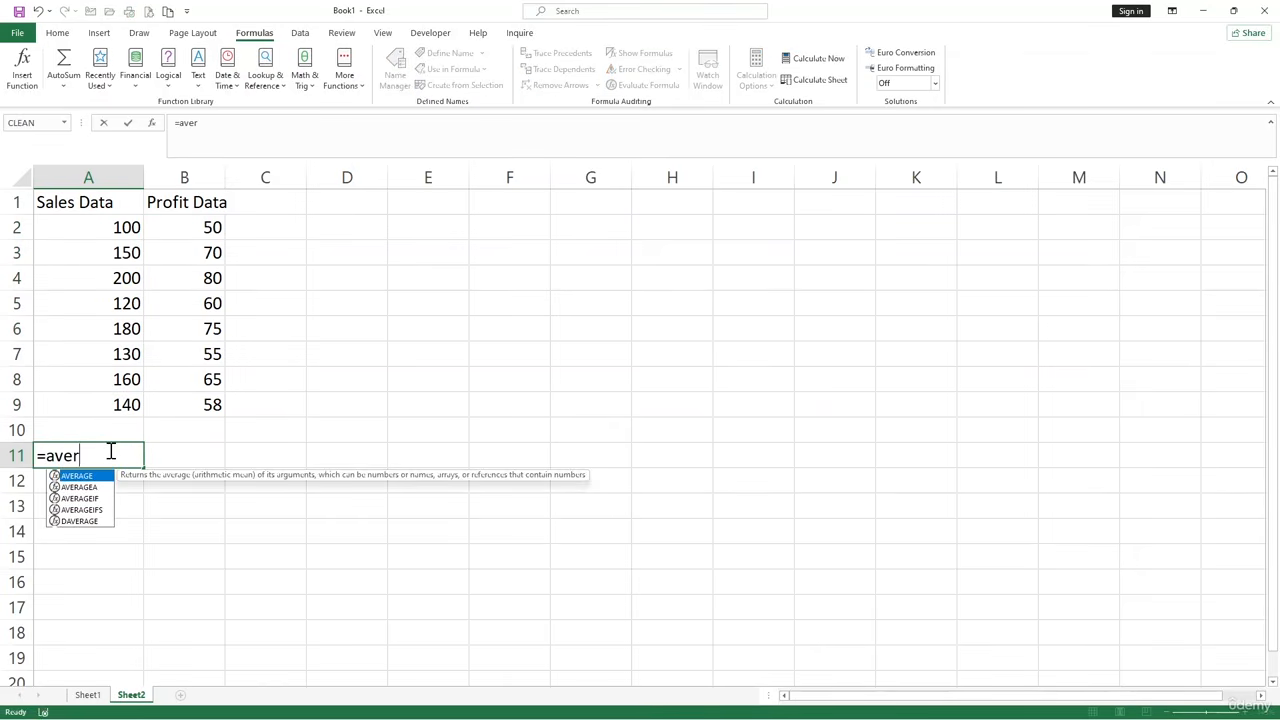
pyautogui.press('Tab')
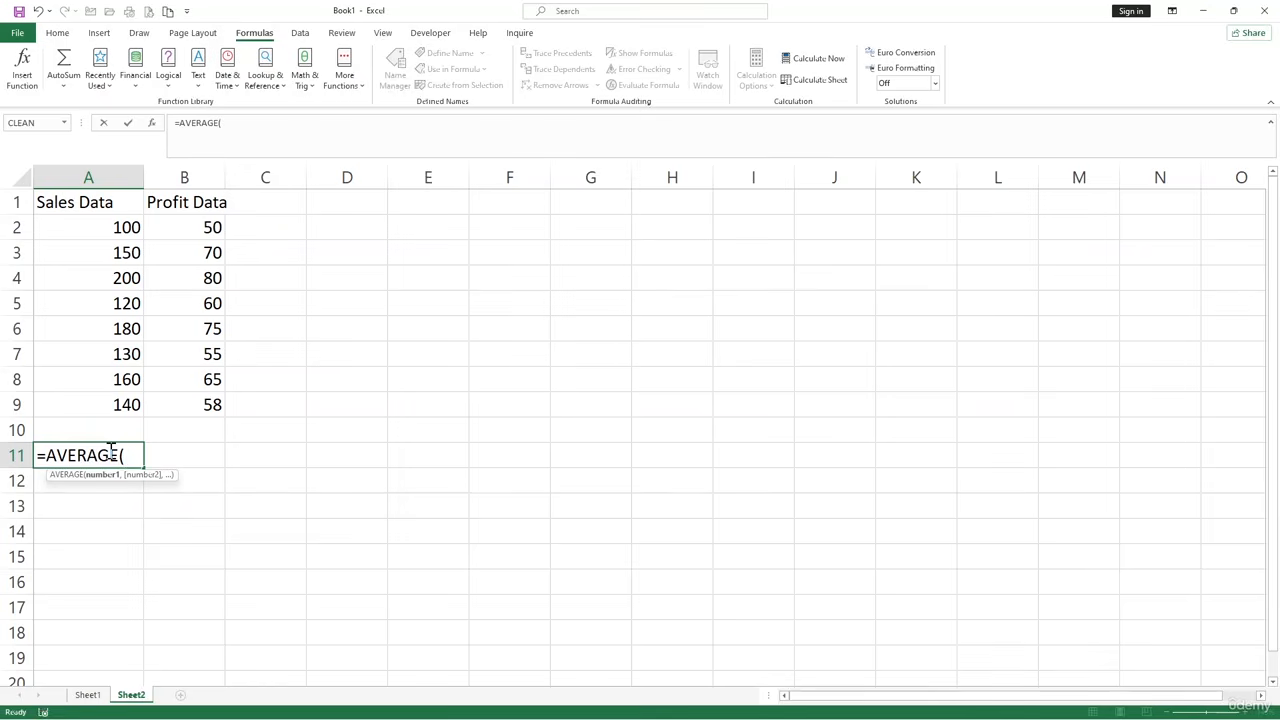
pyautogui.moveTo(120, 222); pyautogui.dragTo(122, 398)
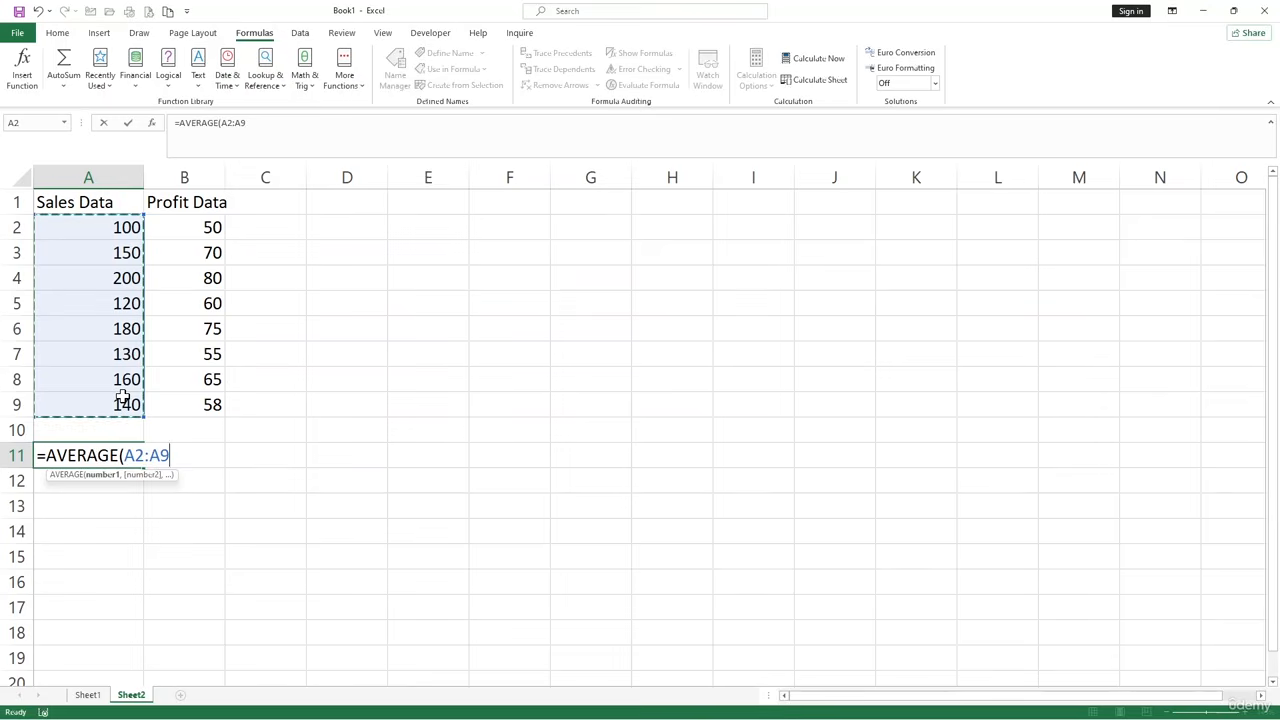
pyautogui.write(')')
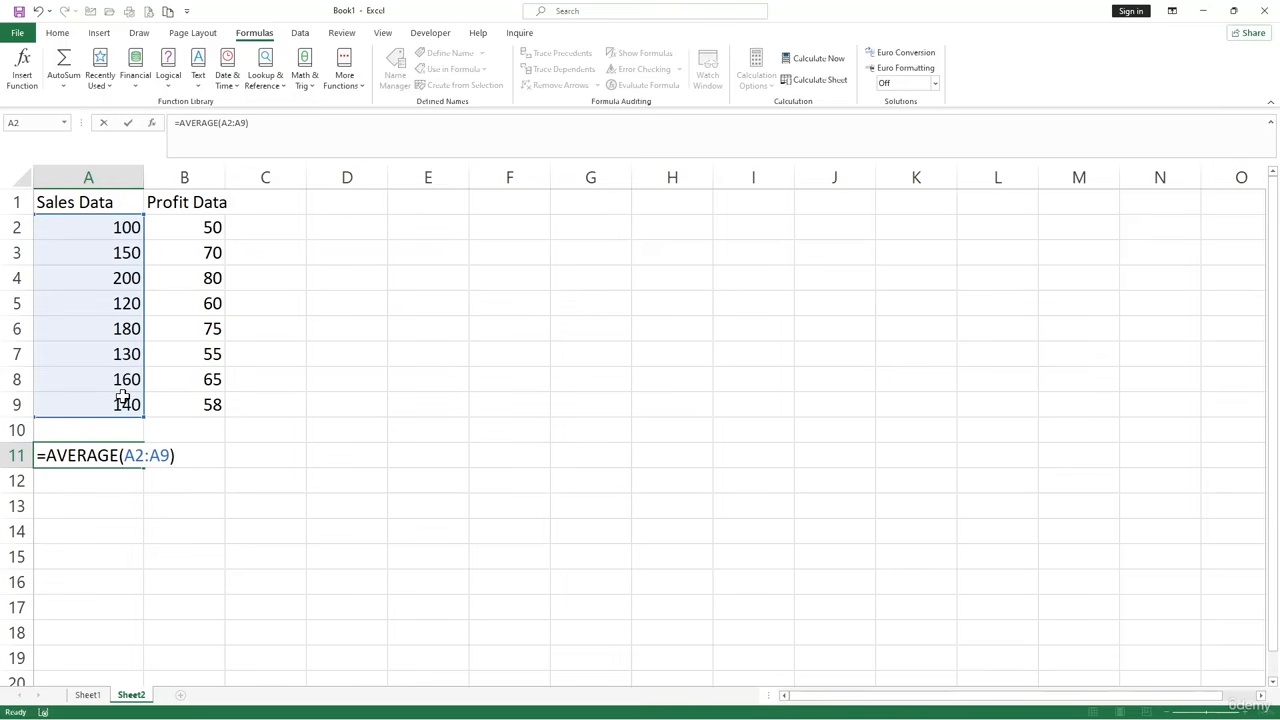
pyautogui.press('Return')
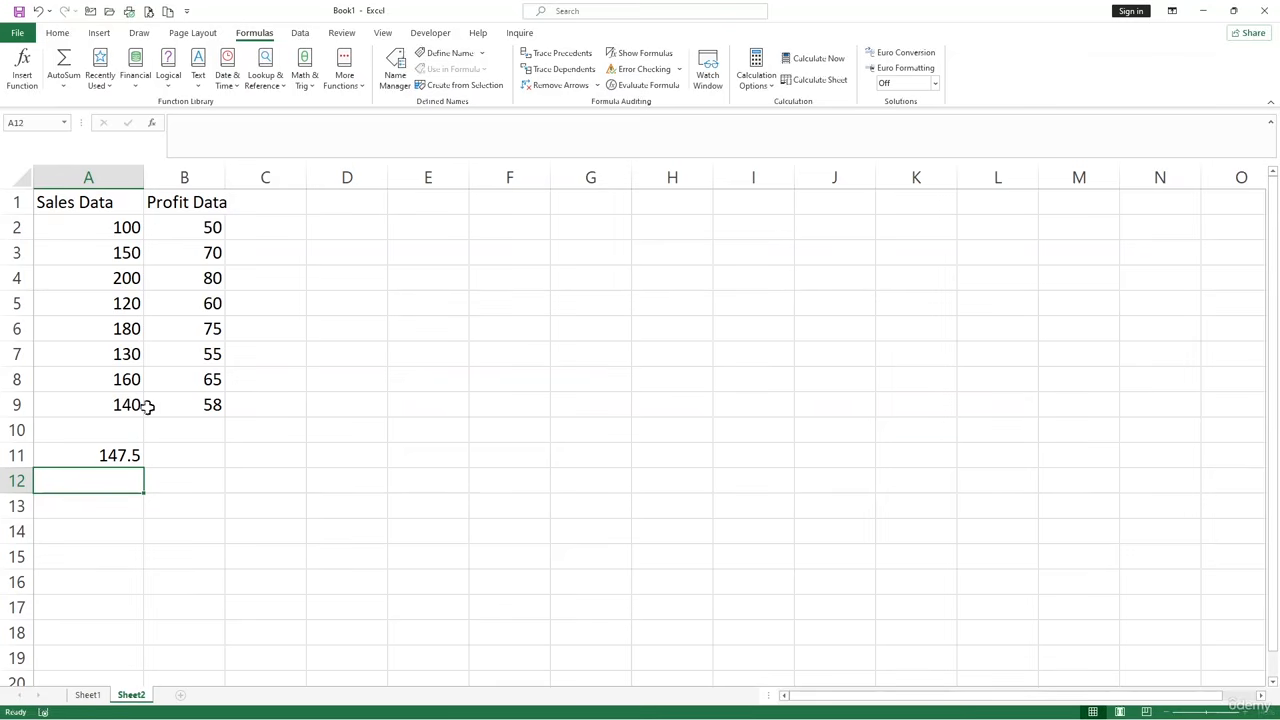
# Calculate the standard deviation of the Sales Data values in cell A12 with the formula =STDEV(A2:A9).
pyautogui.click(219, 481)
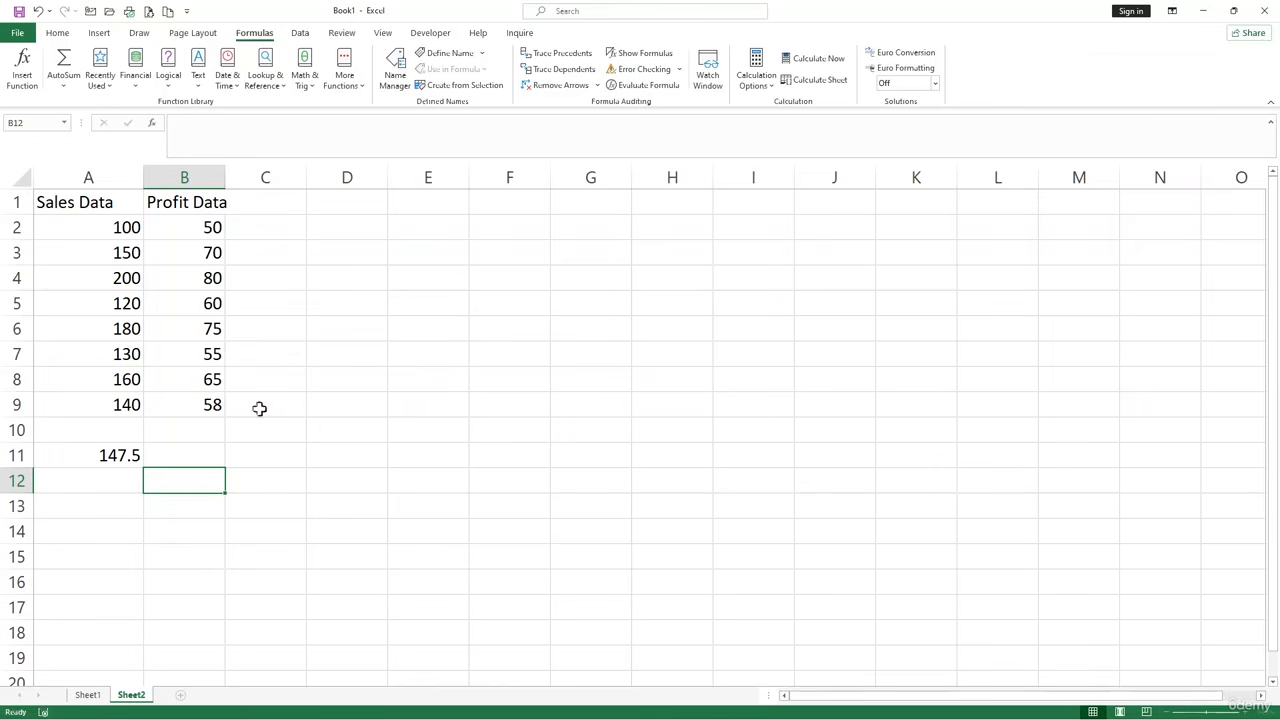
pyautogui.click(115, 485)
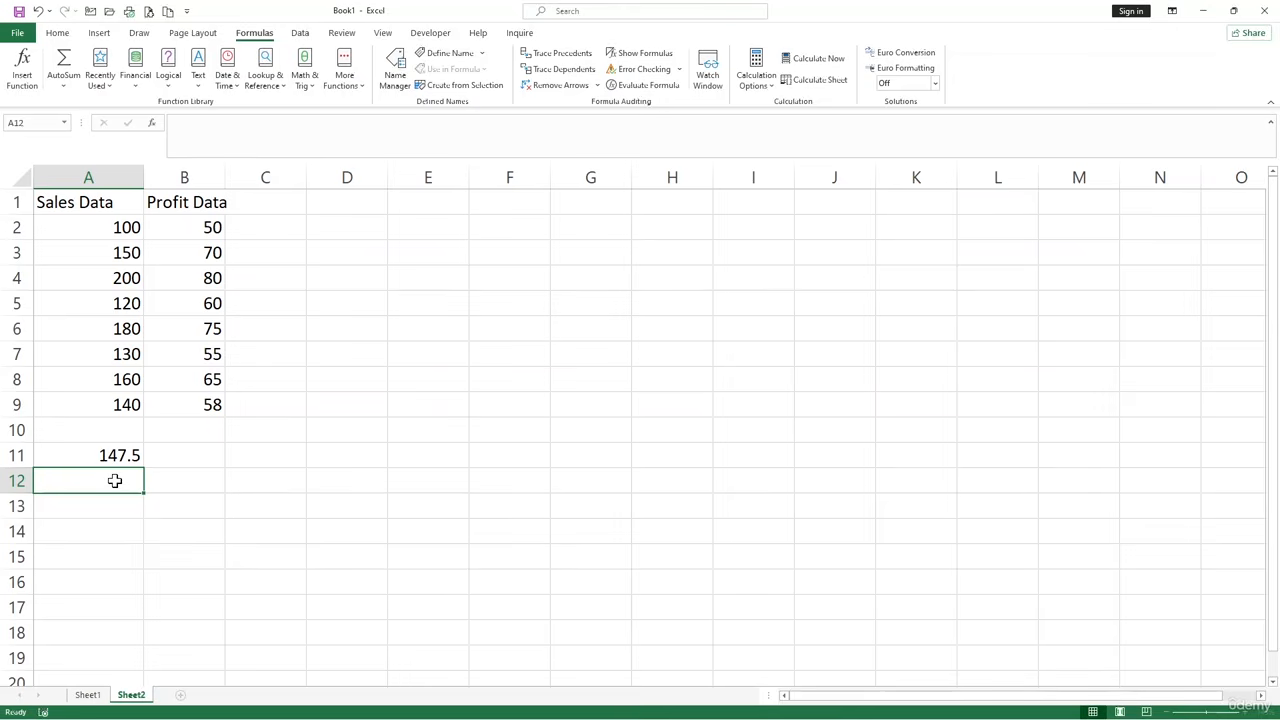
pyautogui.write('=')
pyautogui.press('BackSpace')
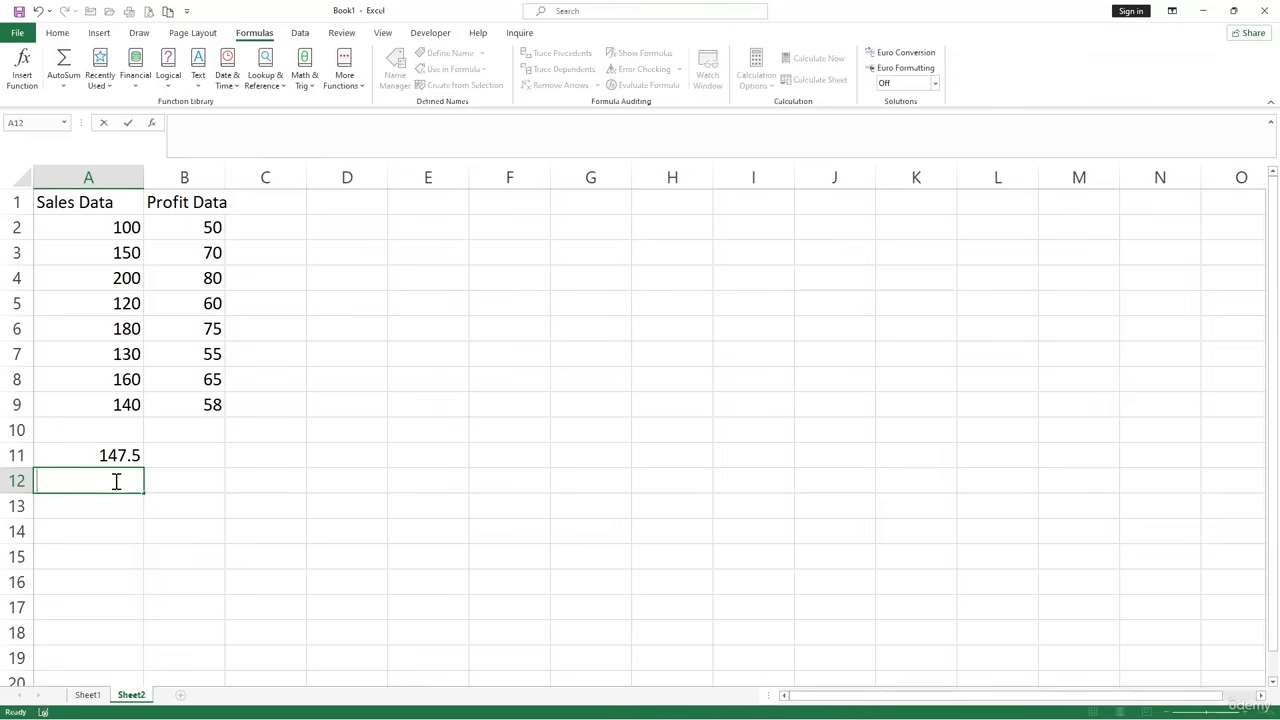
pyautogui.write('=ste')
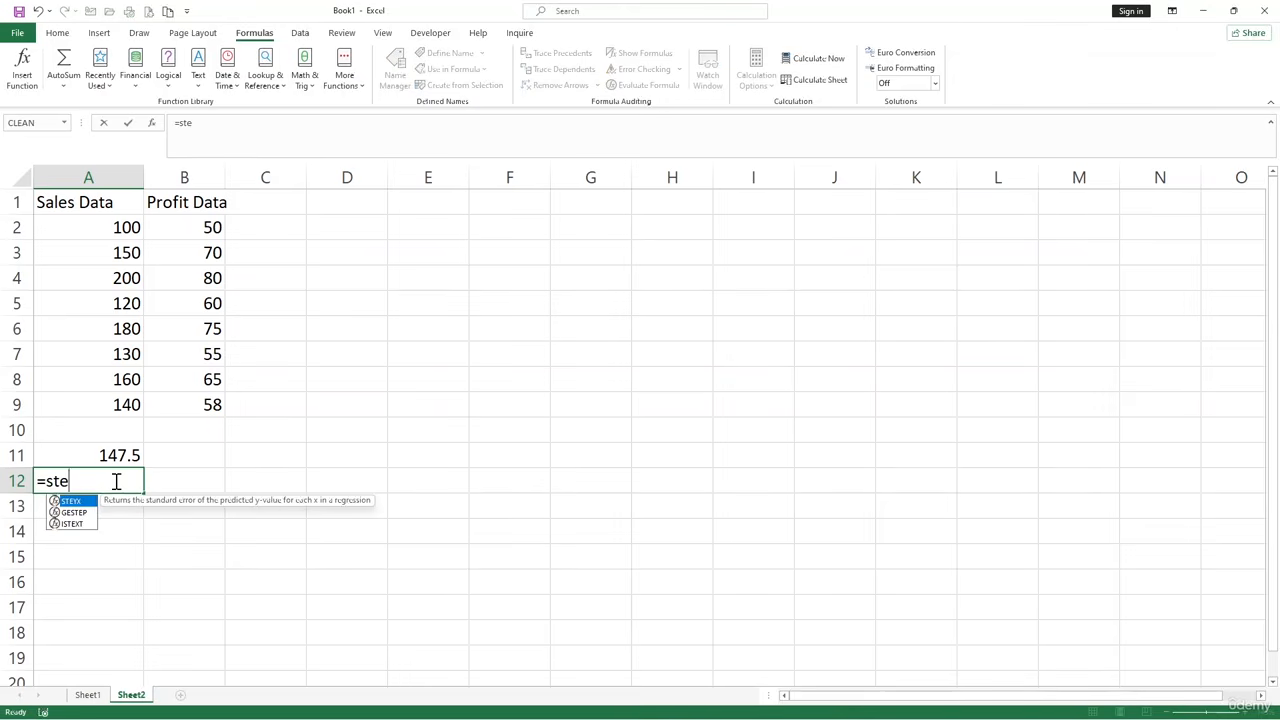
pyautogui.press('BackSpace')
pyautogui.press('BackSpace')
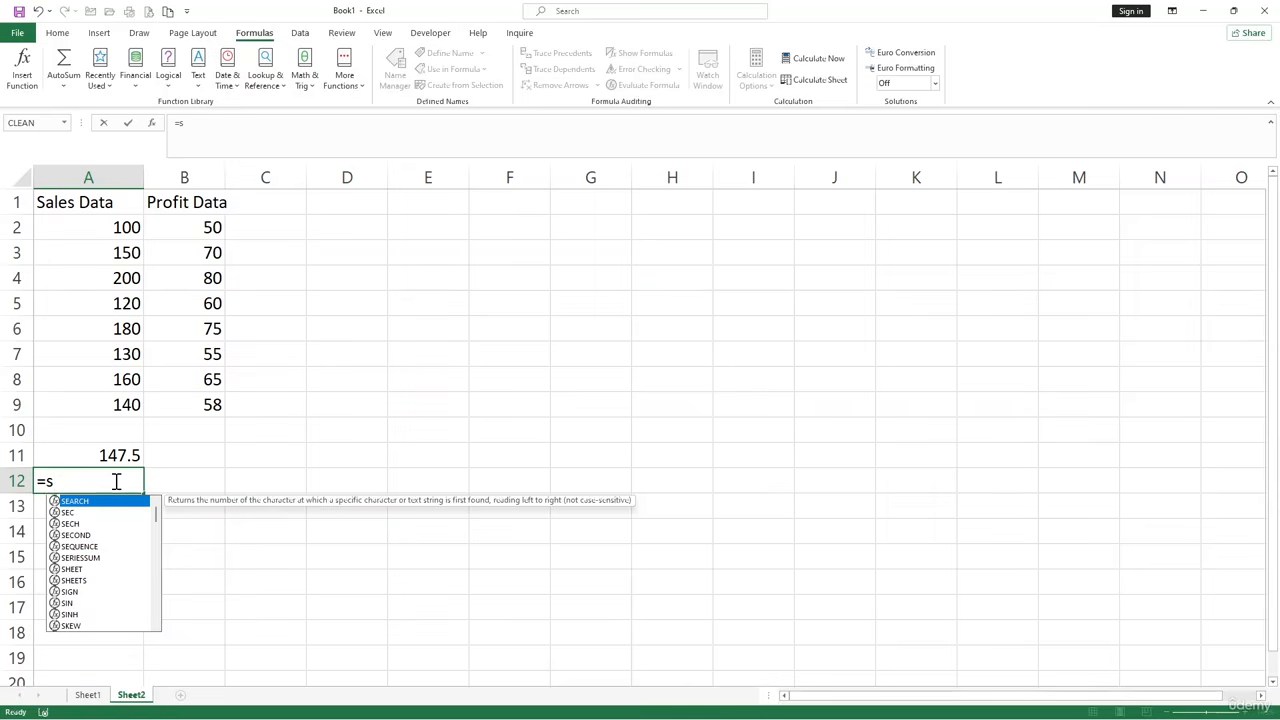
pyautogui.write('tdev')
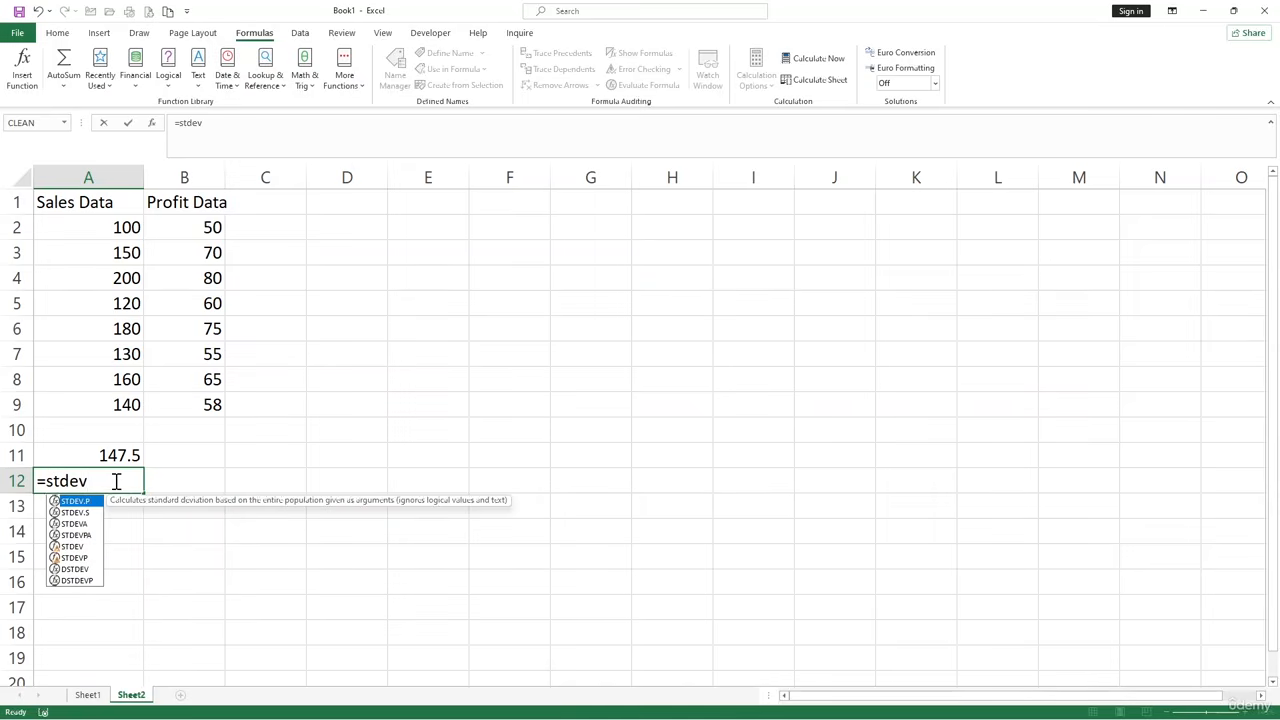
pyautogui.press('Down')
pyautogui.press('Down')
pyautogui.press('Down')
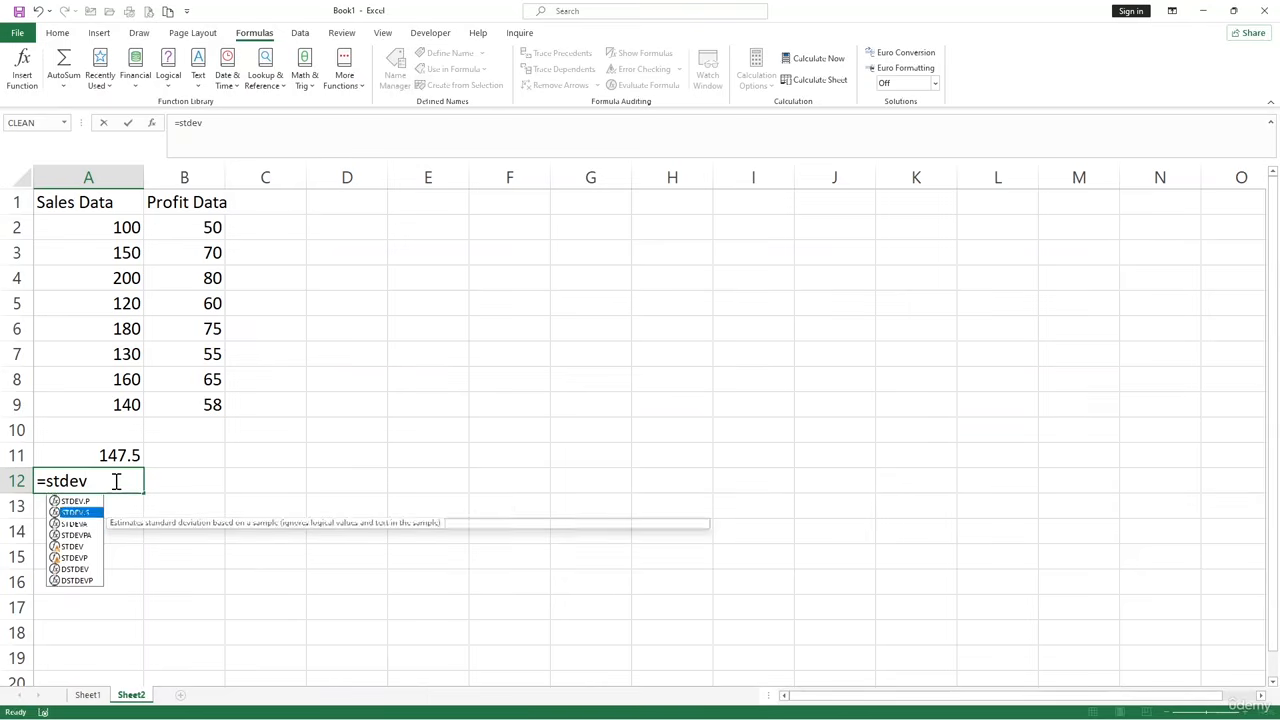
pyautogui.press('Down')
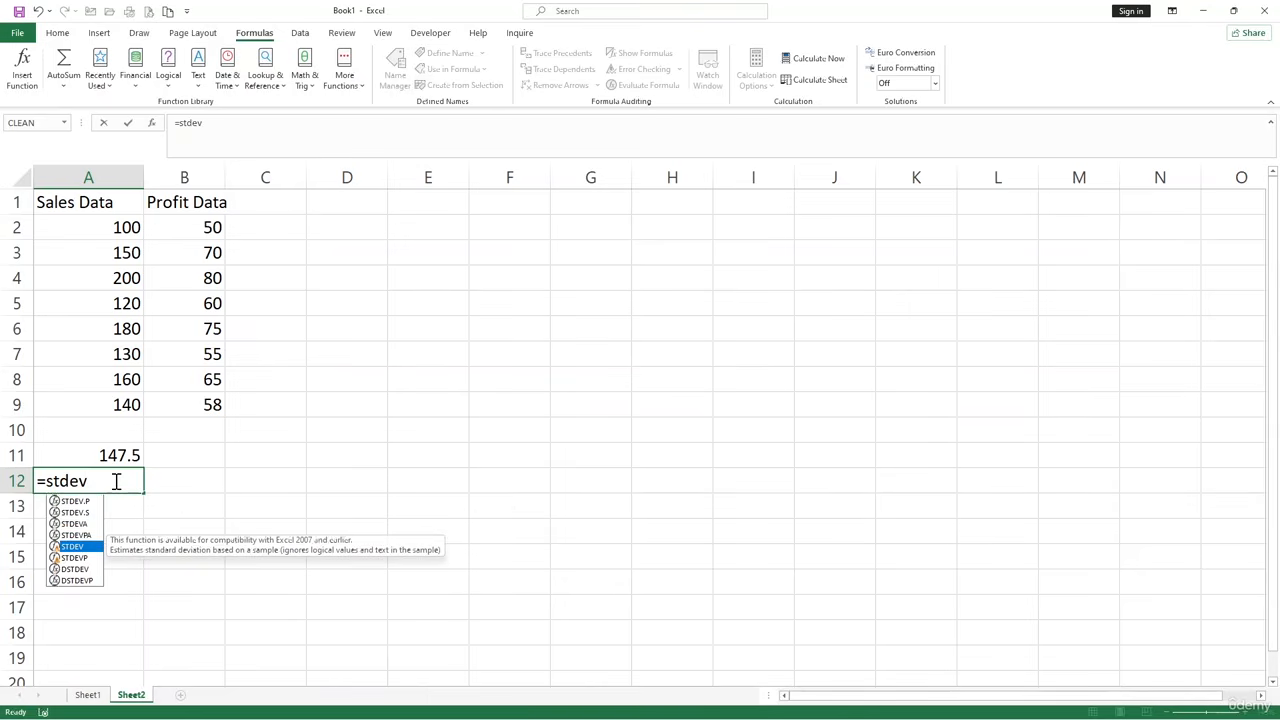
pyautogui.press('Tab')
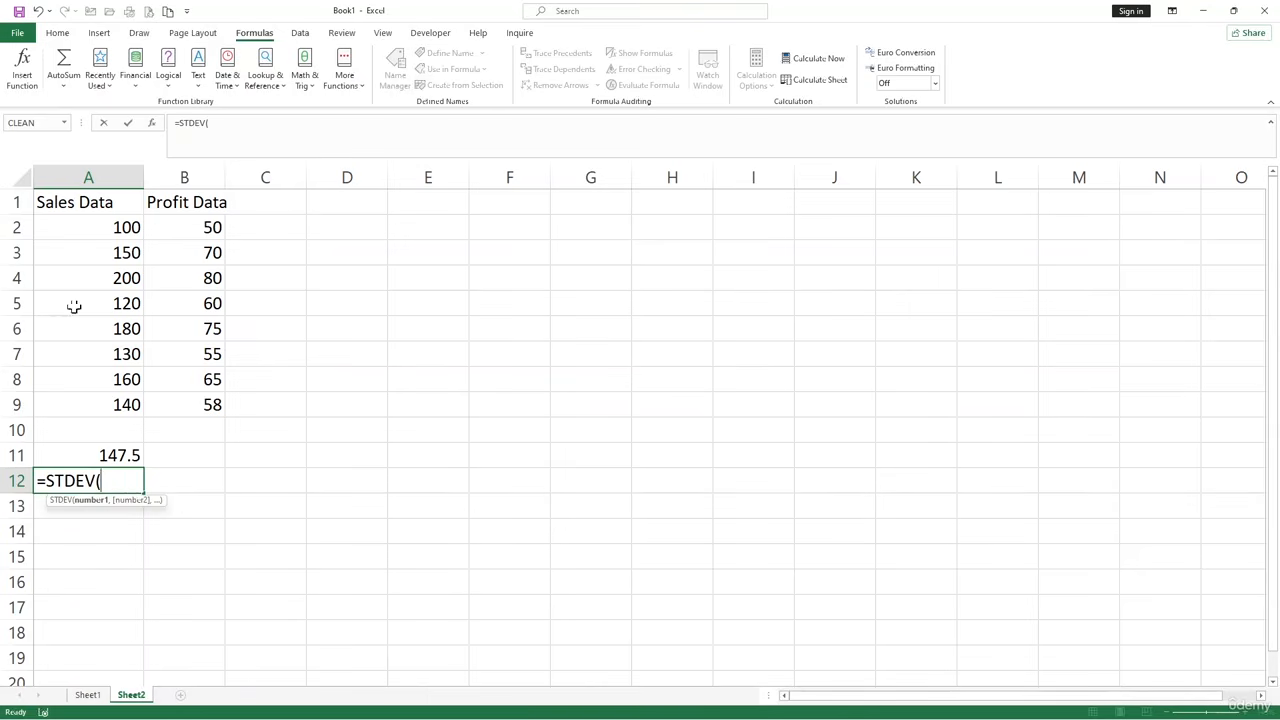
pyautogui.moveTo(92, 230); pyautogui.dragTo(90, 406)
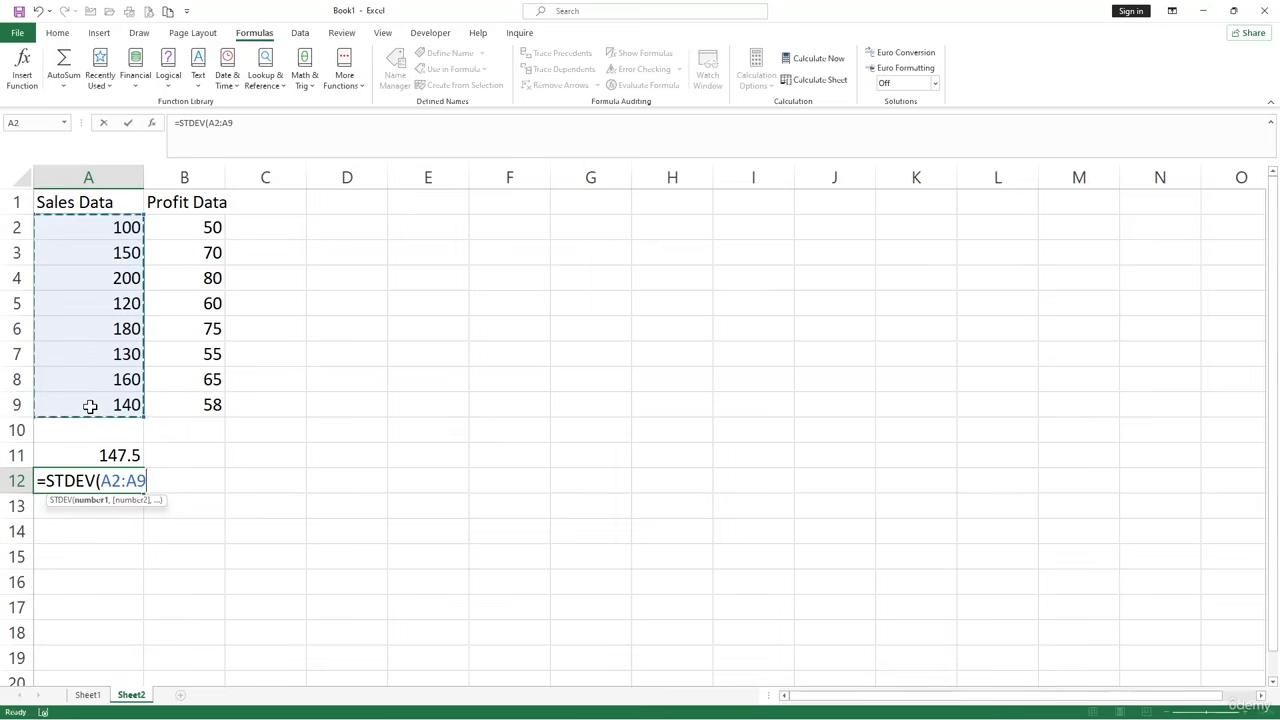
pyautogui.write(')')
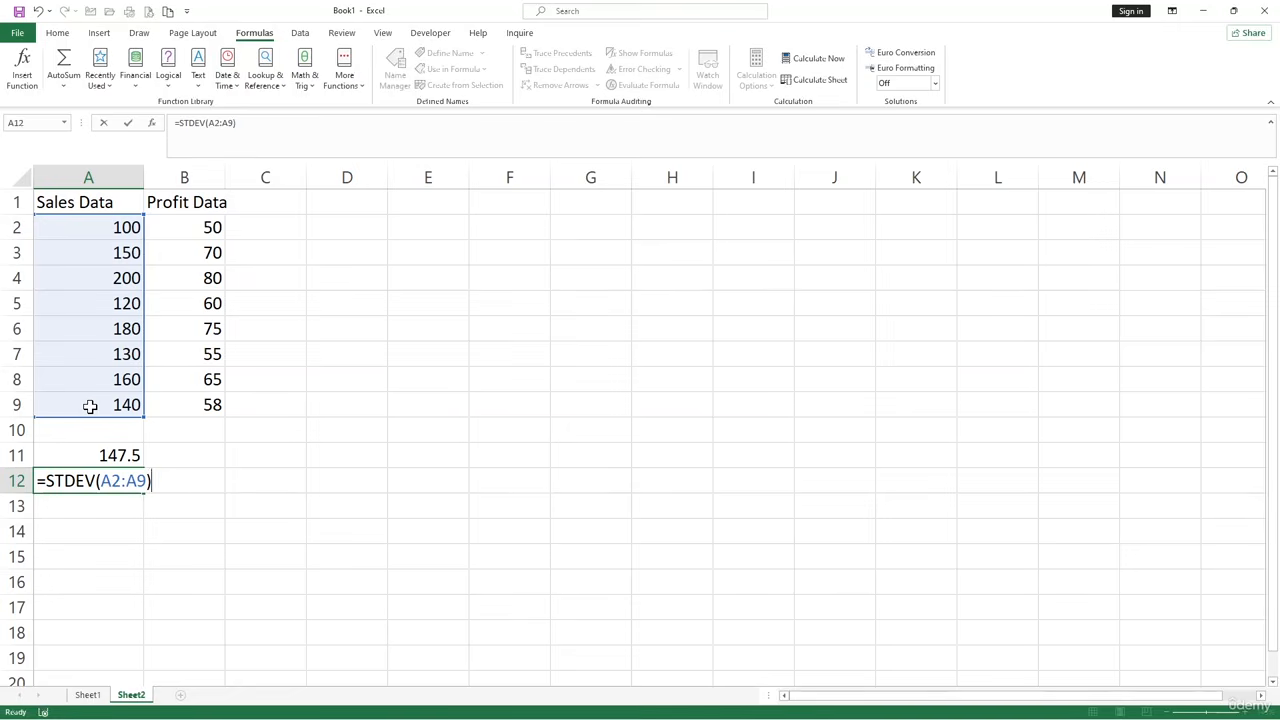
pyautogui.press('Return')
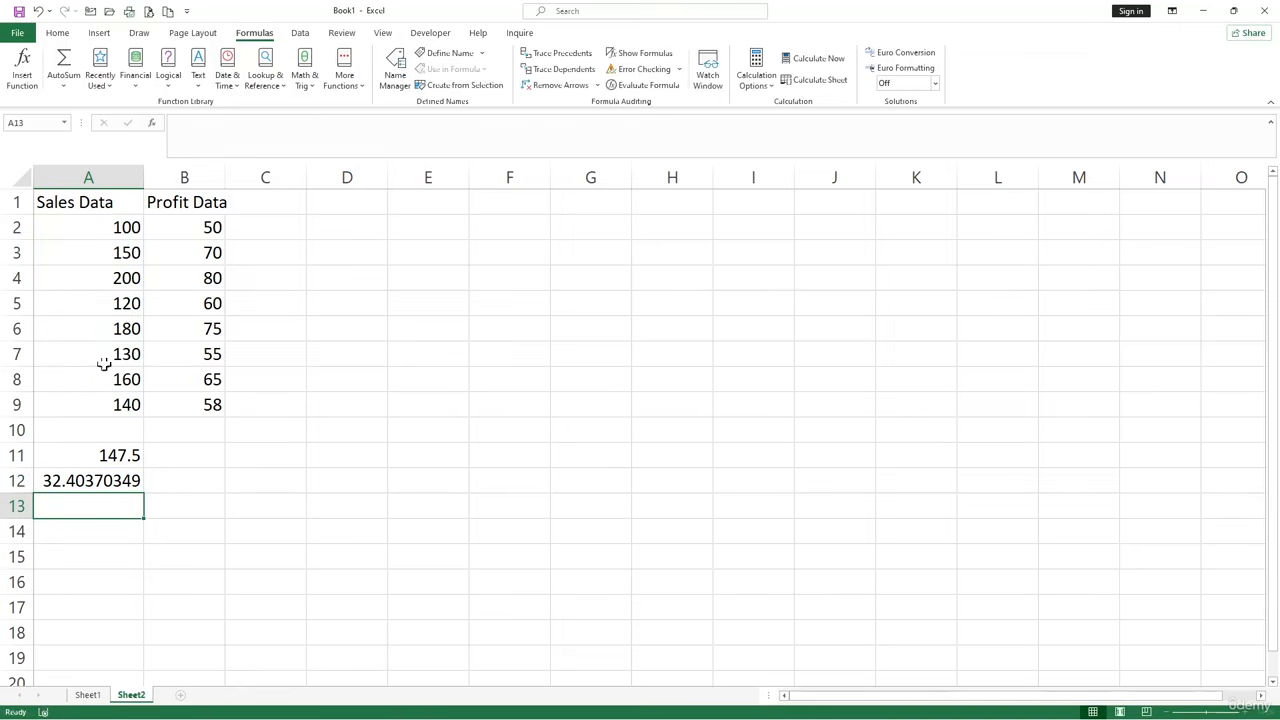
# Calculate the correlation between Sales Data and Profit Data in cell D11 with the formula =CORREL(A2:A9,B2:B9).
pyautogui.click(194, 481)
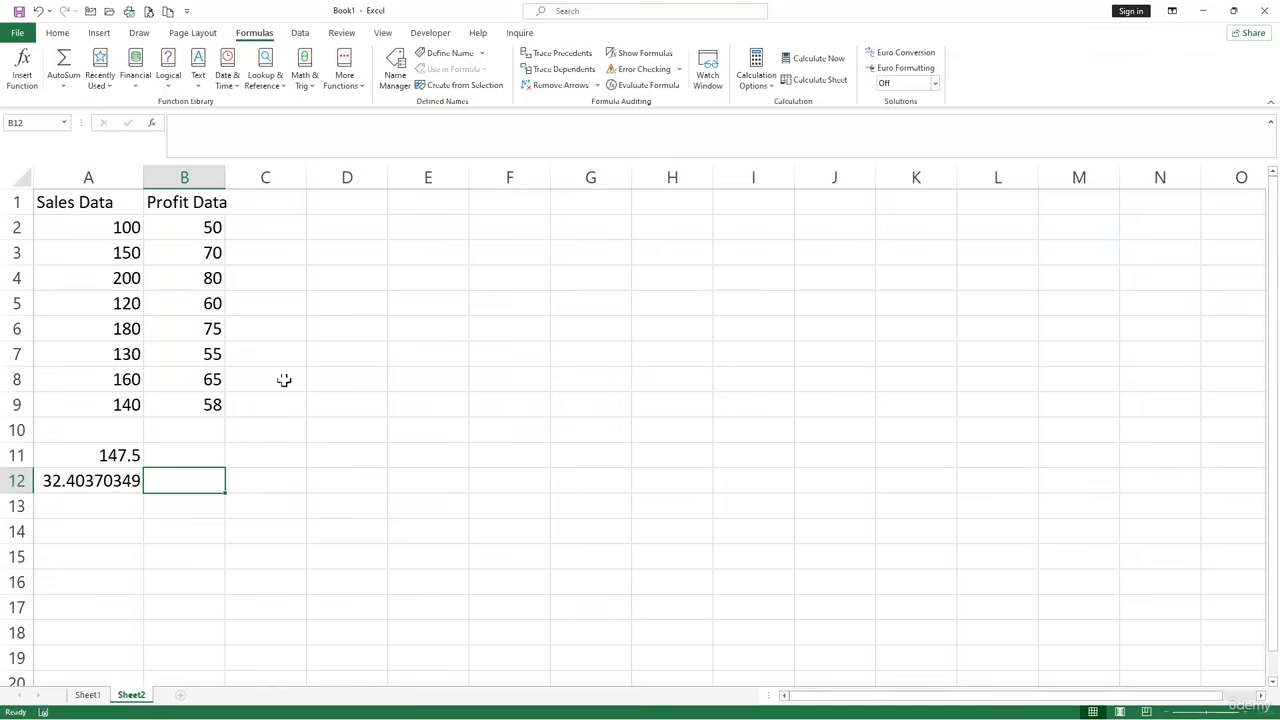
pyautogui.click(203, 457)
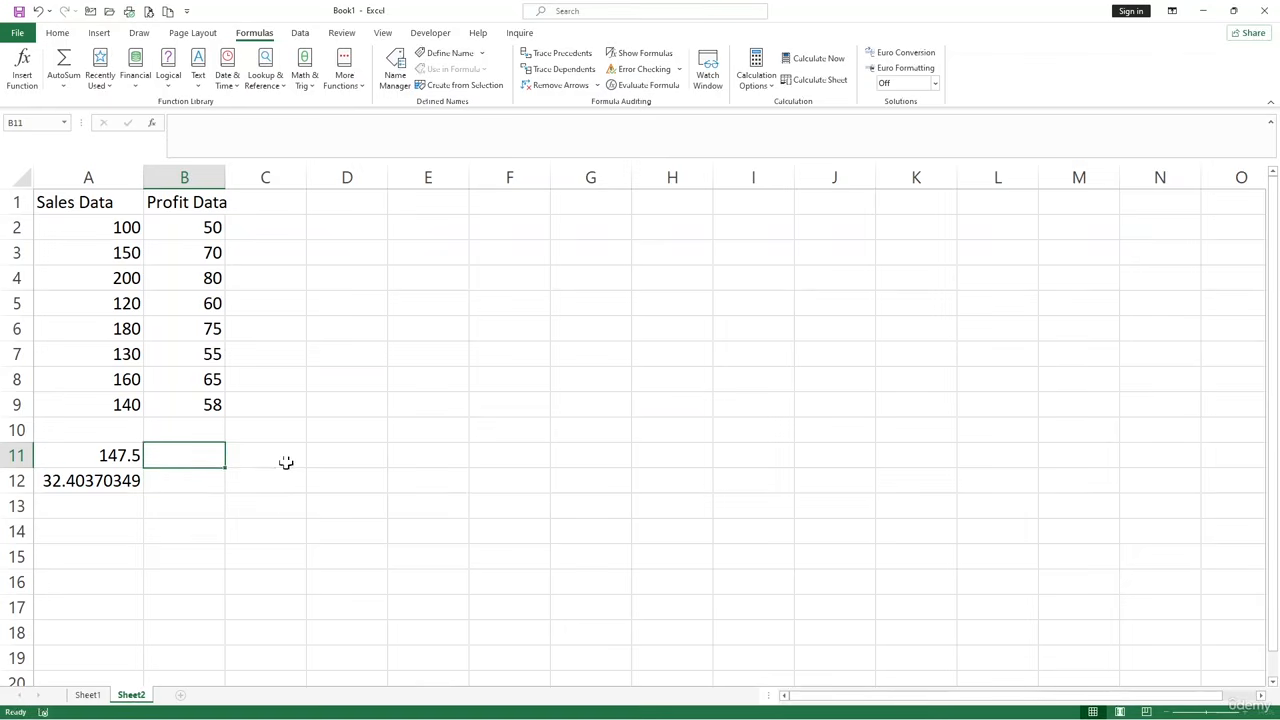
pyautogui.click(331, 452)
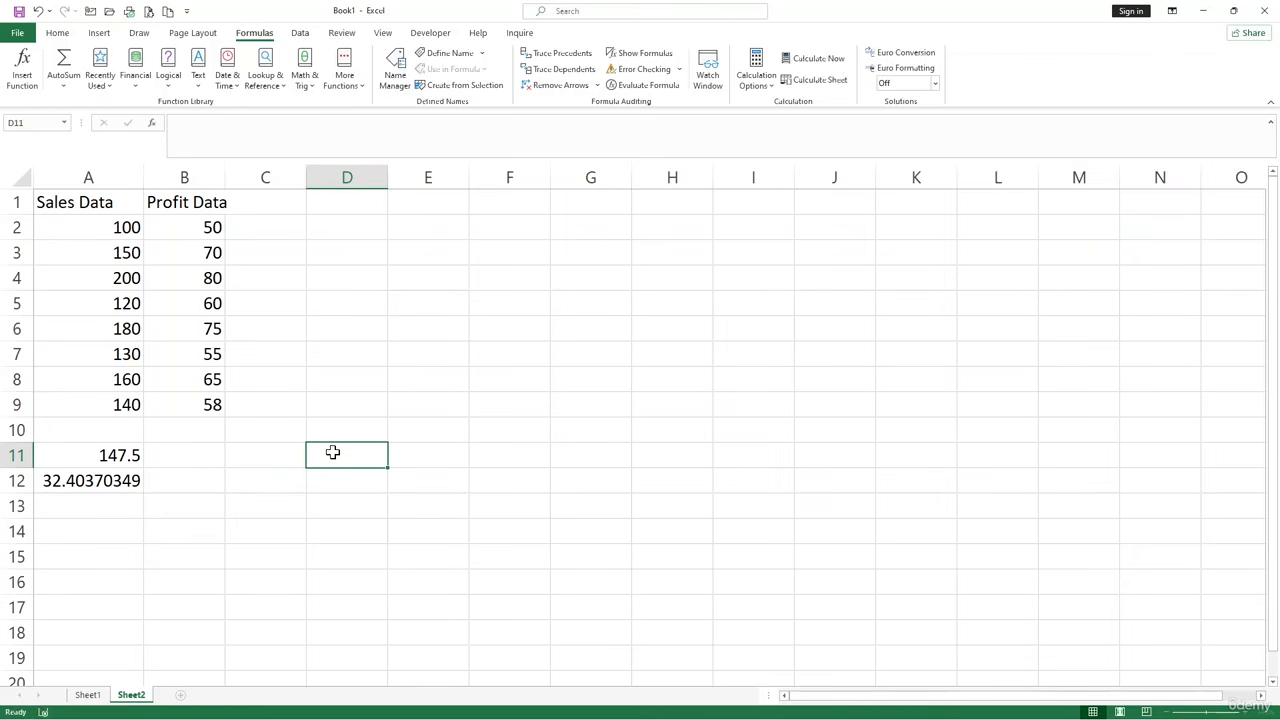
pyautogui.write('=corr')
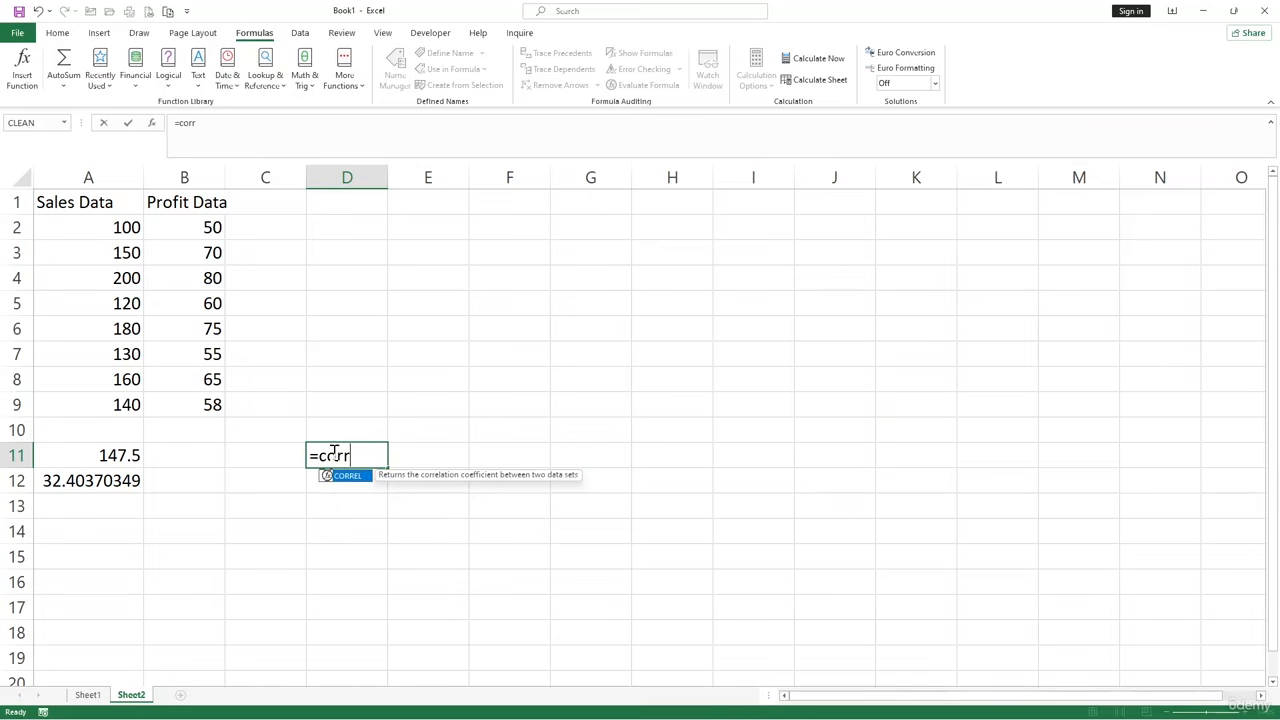
pyautogui.press('Tab')
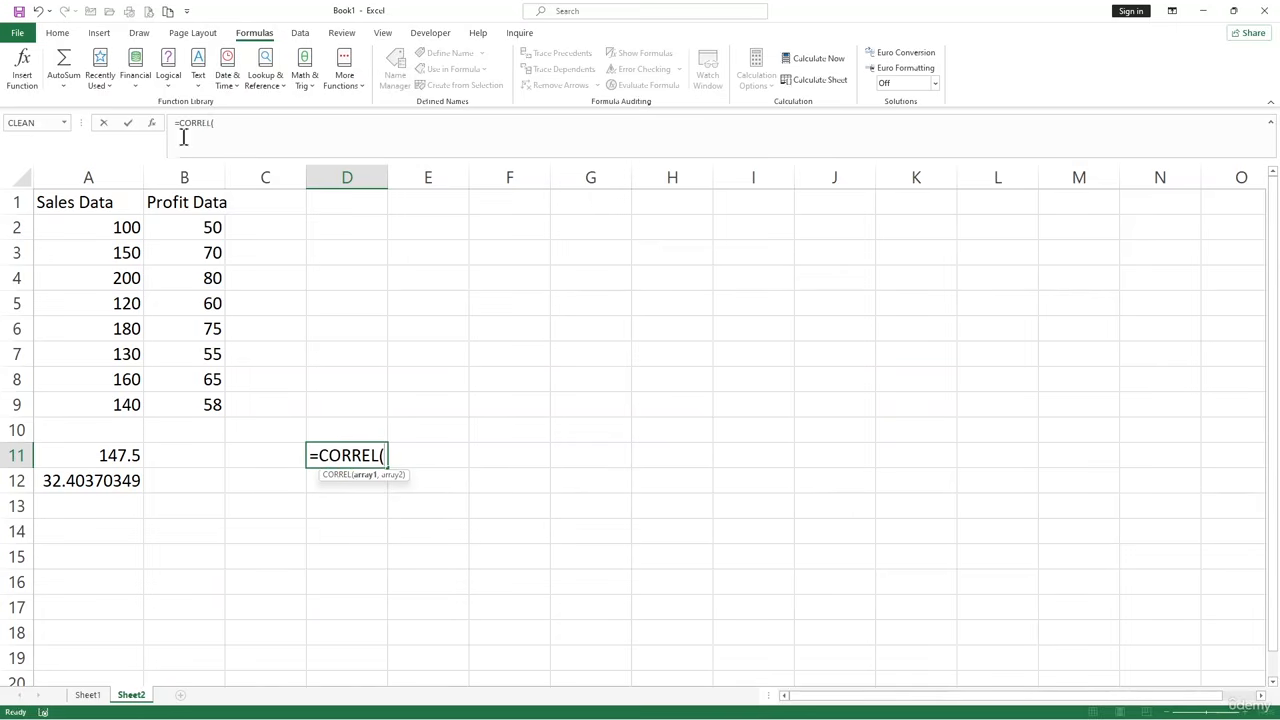
pyautogui.moveTo(128, 227); pyautogui.dragTo(122, 402)
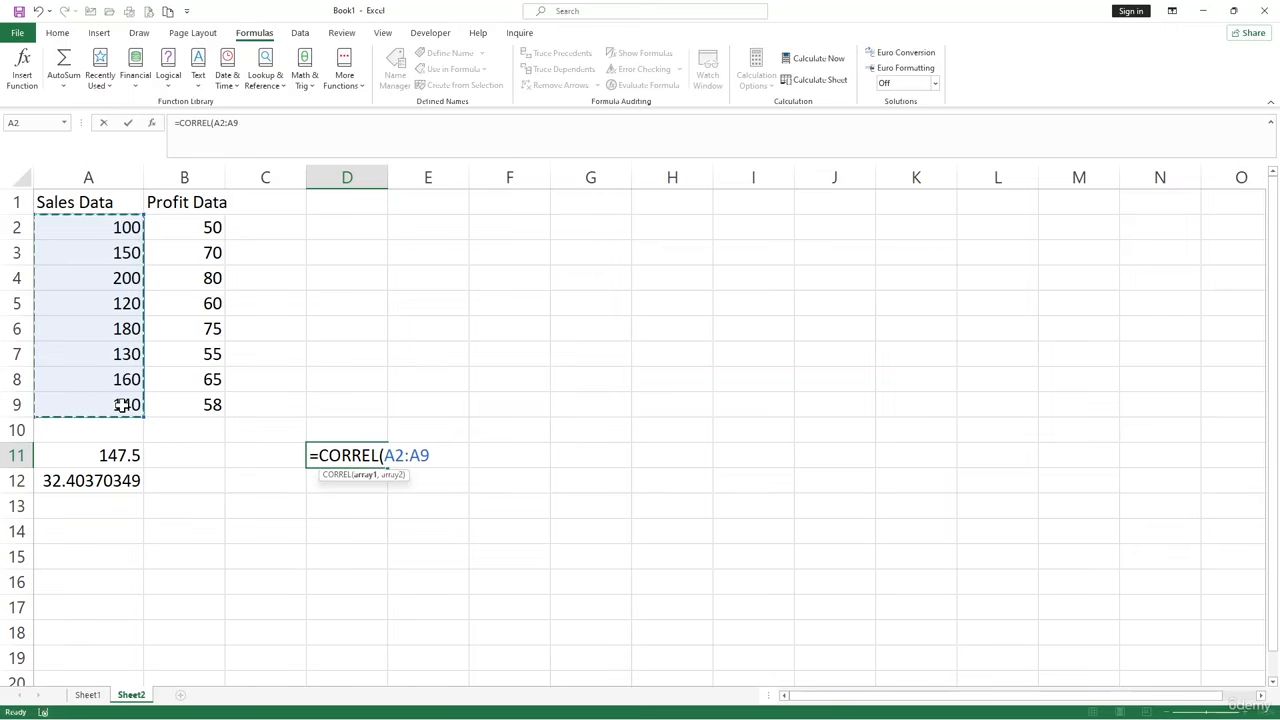
pyautogui.write(',')
pyautogui.moveTo(210, 229); pyautogui.dragTo(197, 395)
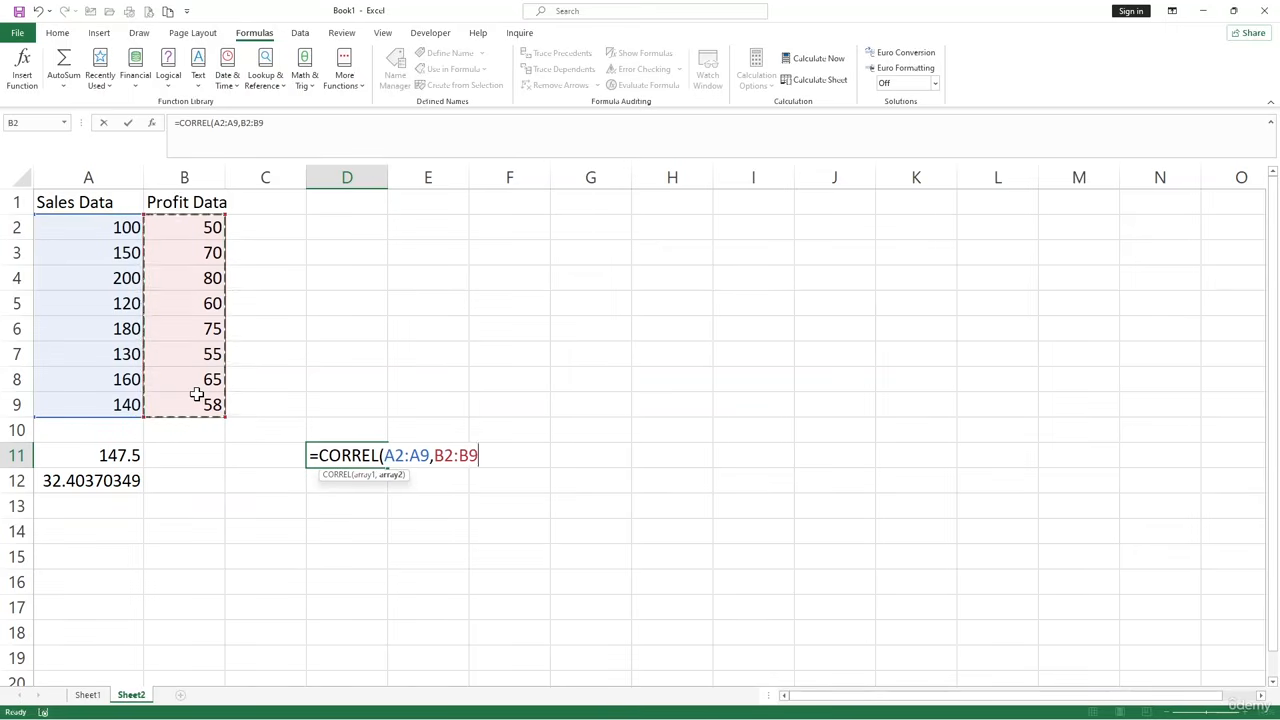
pyautogui.write(')')
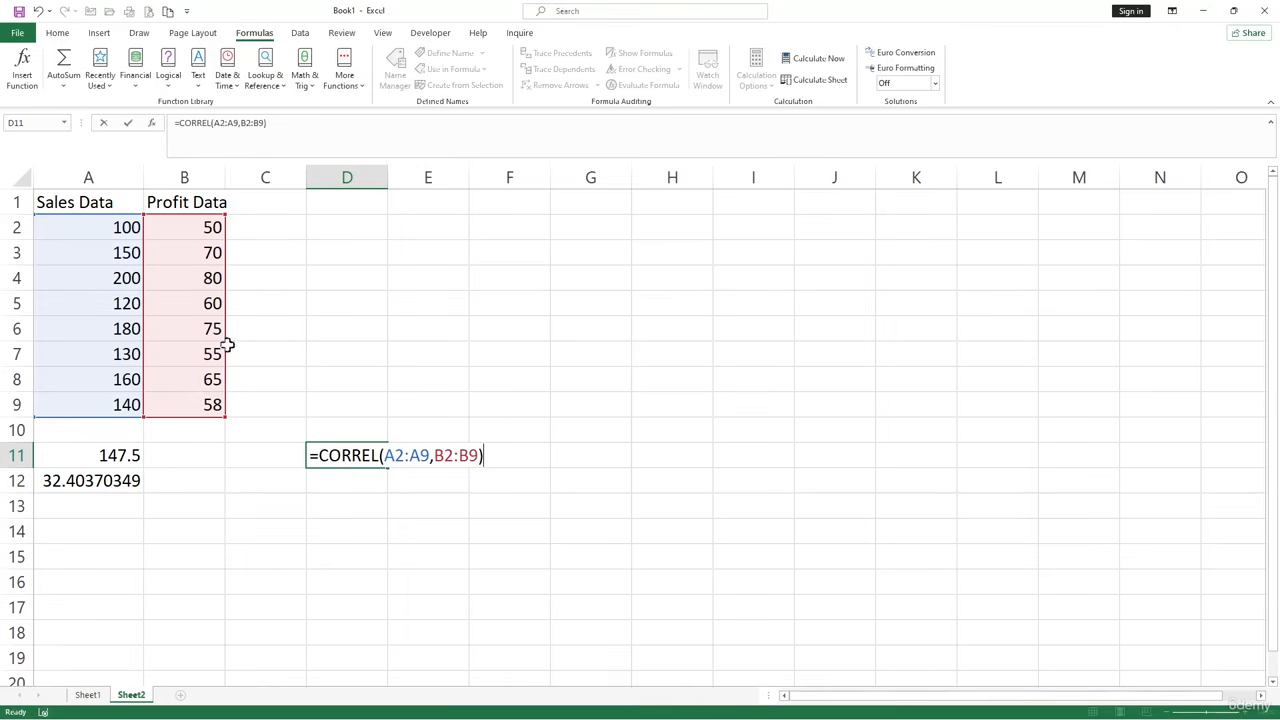
pyautogui.press('Return')
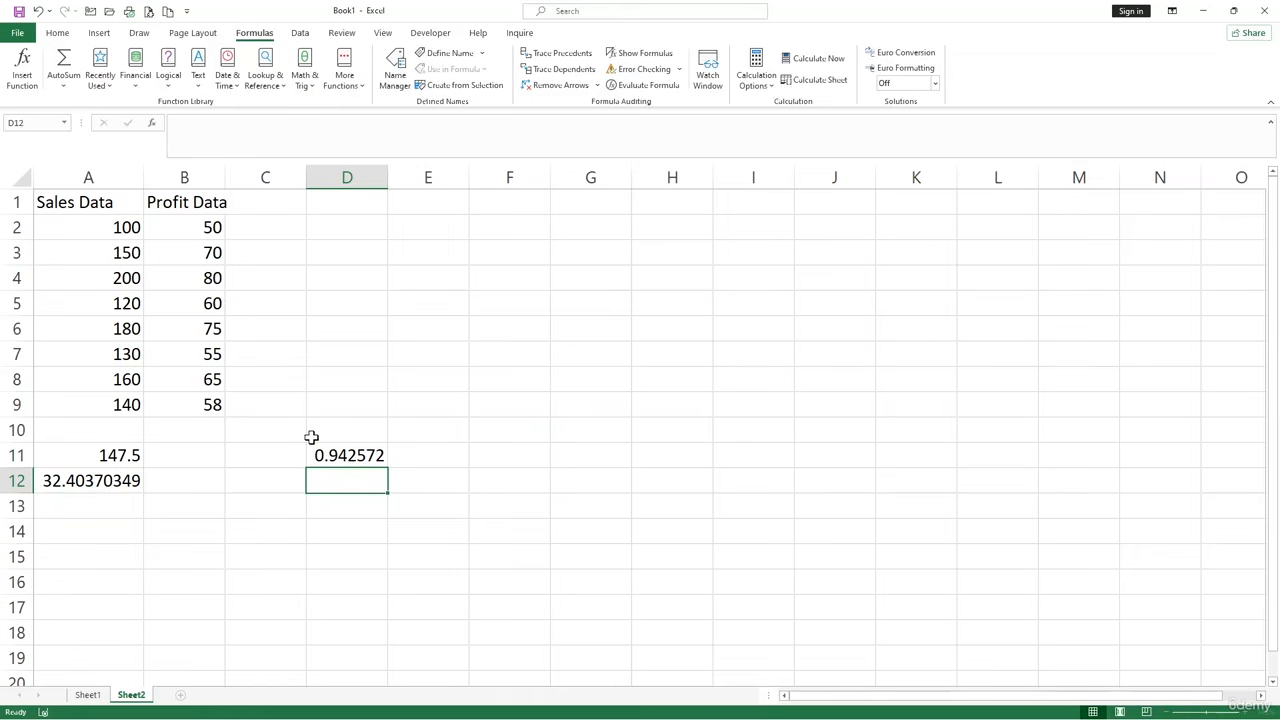
# Browse the statistical functions in the function library, from AVEDEV down to TREND.
pyautogui.click(450, 496)
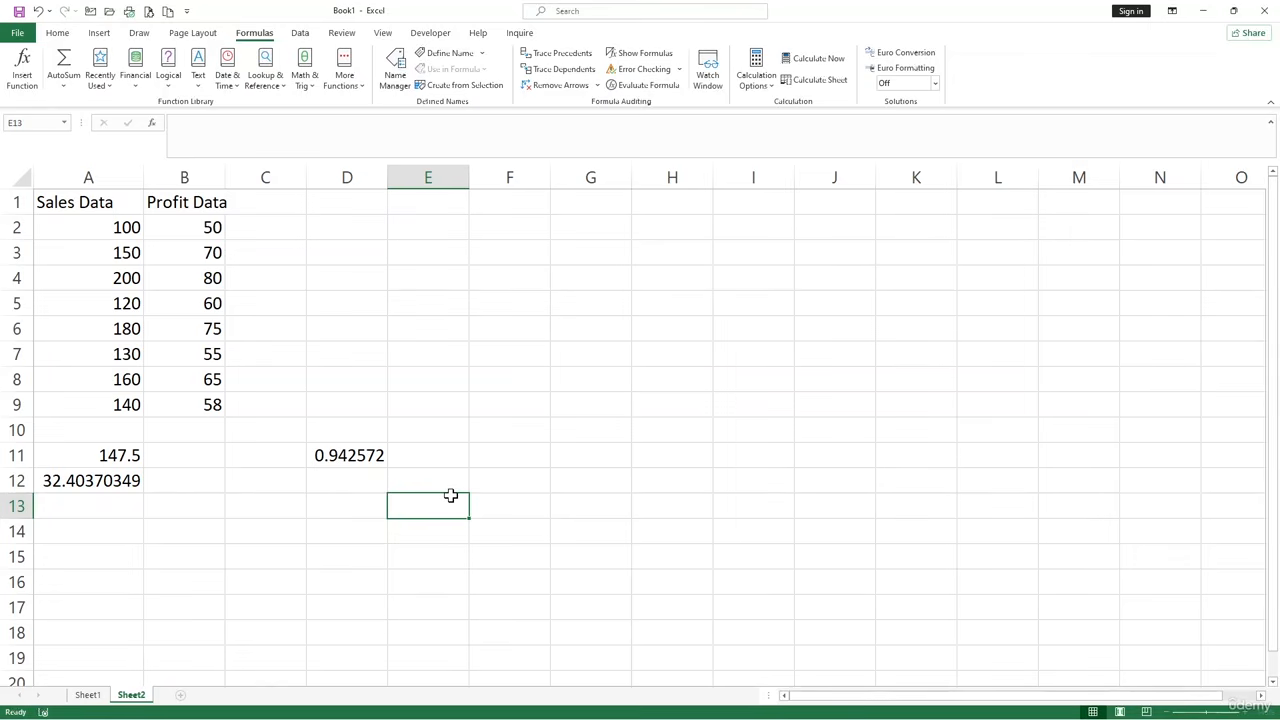
pyautogui.click(346, 85)
pyautogui.moveTo(355, 104)
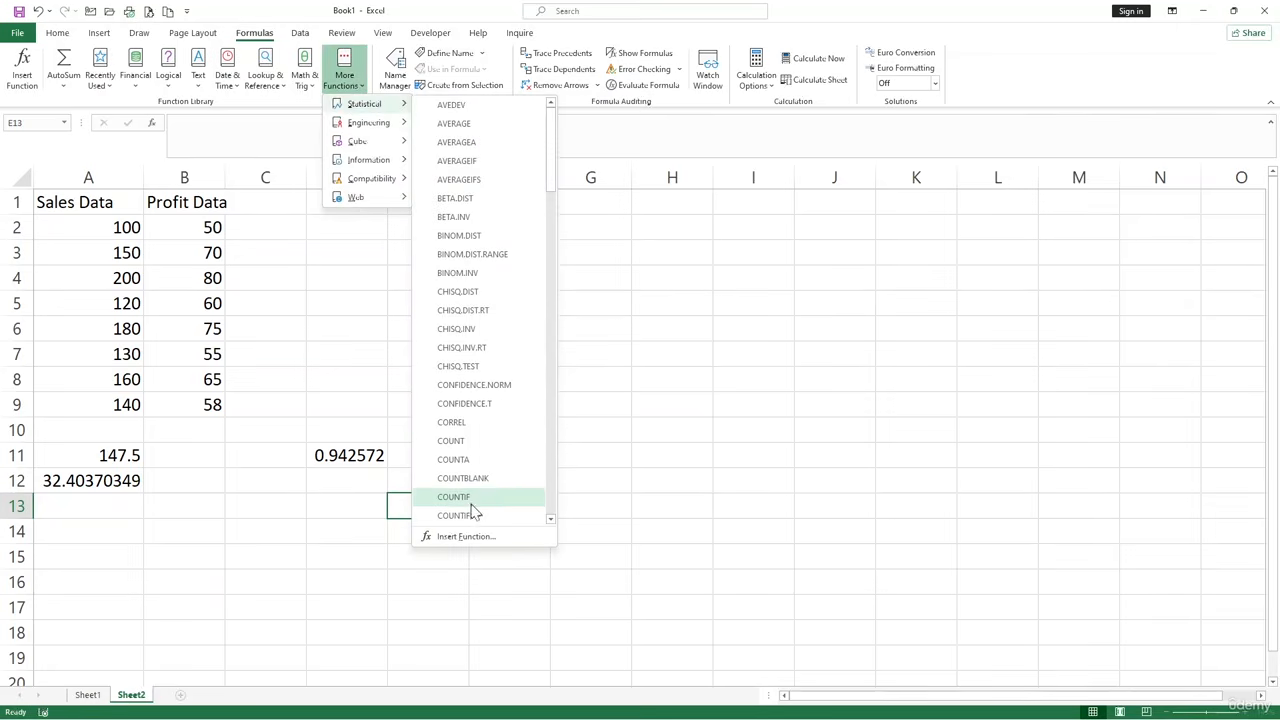
pyautogui.scroll(-15, 474, 506)
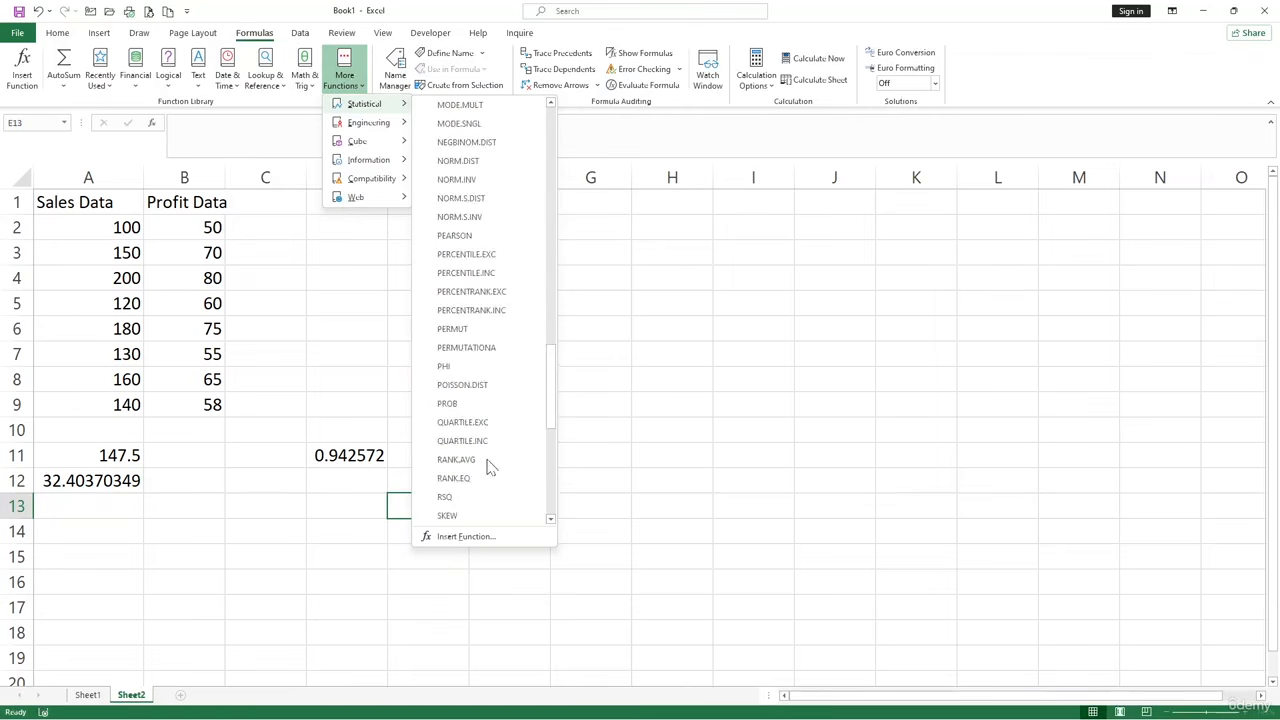
pyautogui.scroll(-5, 490, 467)
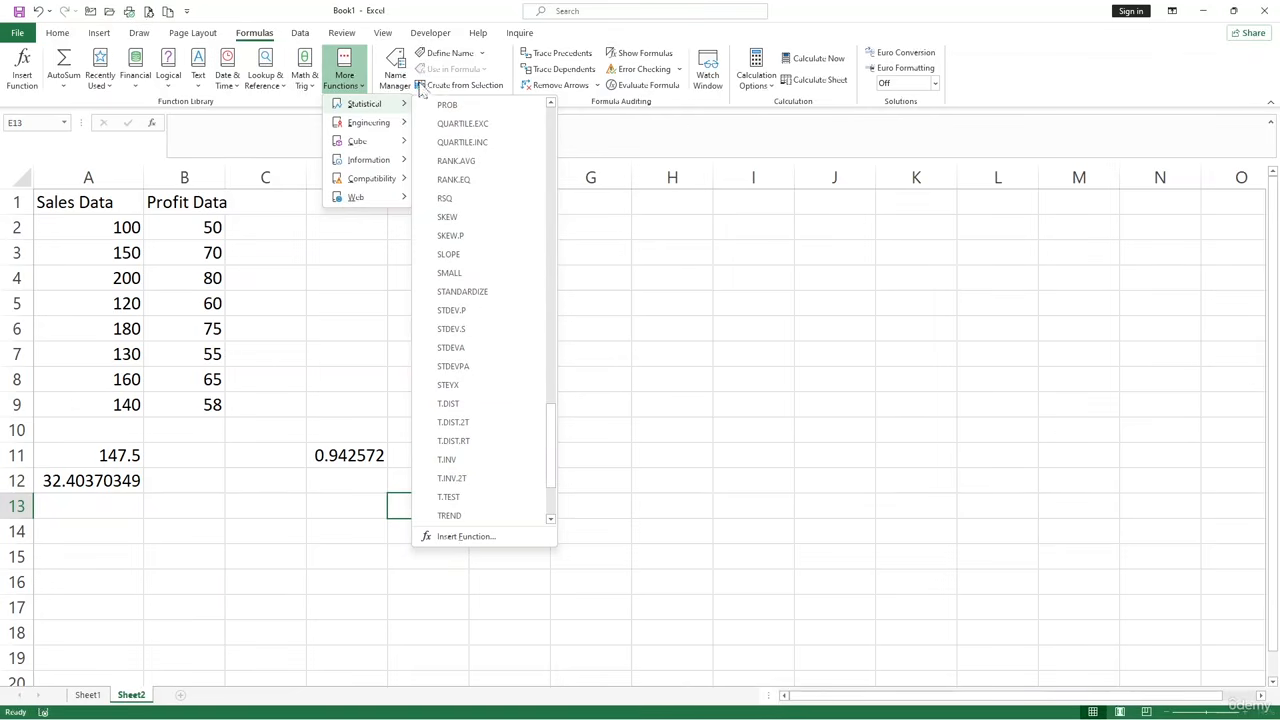
pyautogui.click(630, 346)
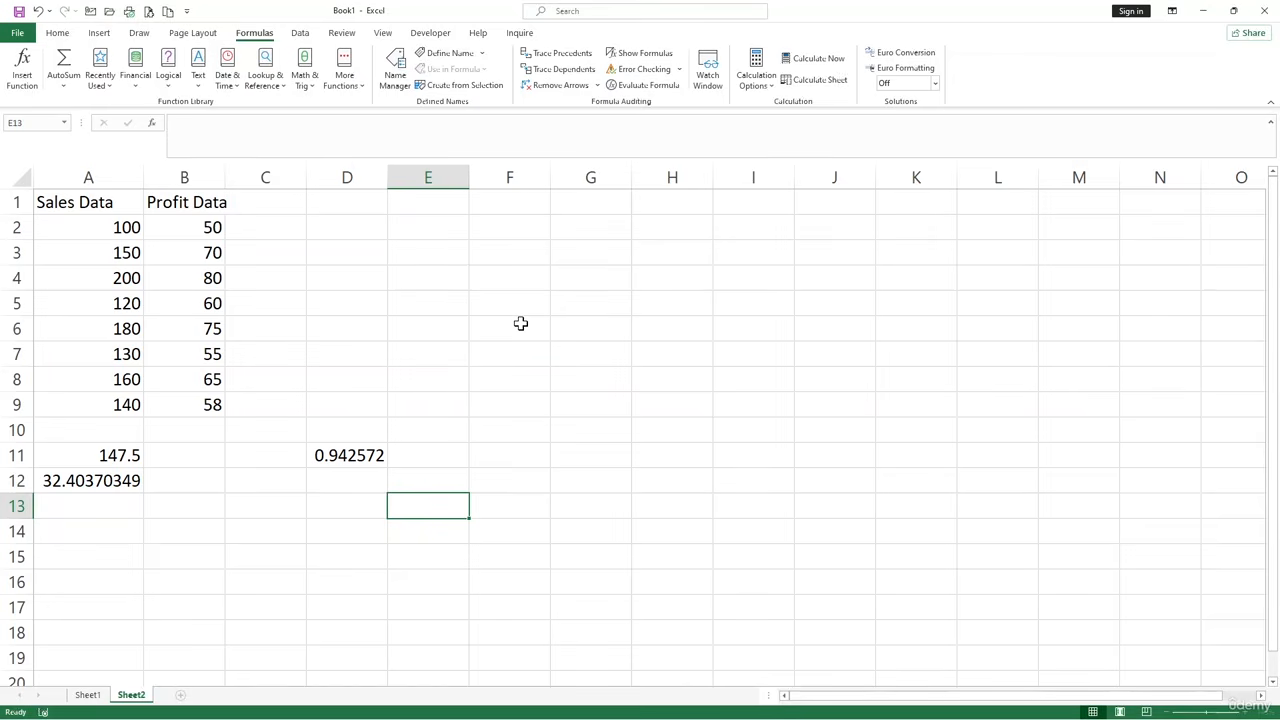
# Enter the heading CountIF in cell D1.
pyautogui.click(366, 254)
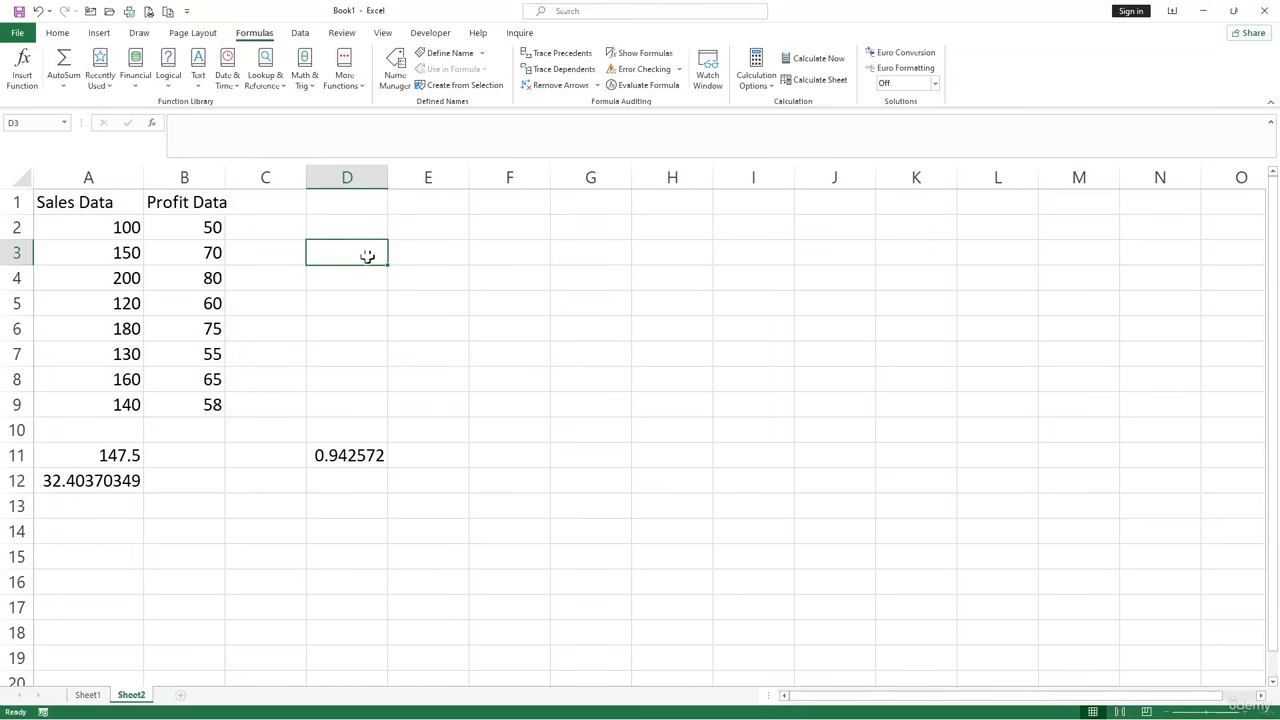
pyautogui.click(352, 206)
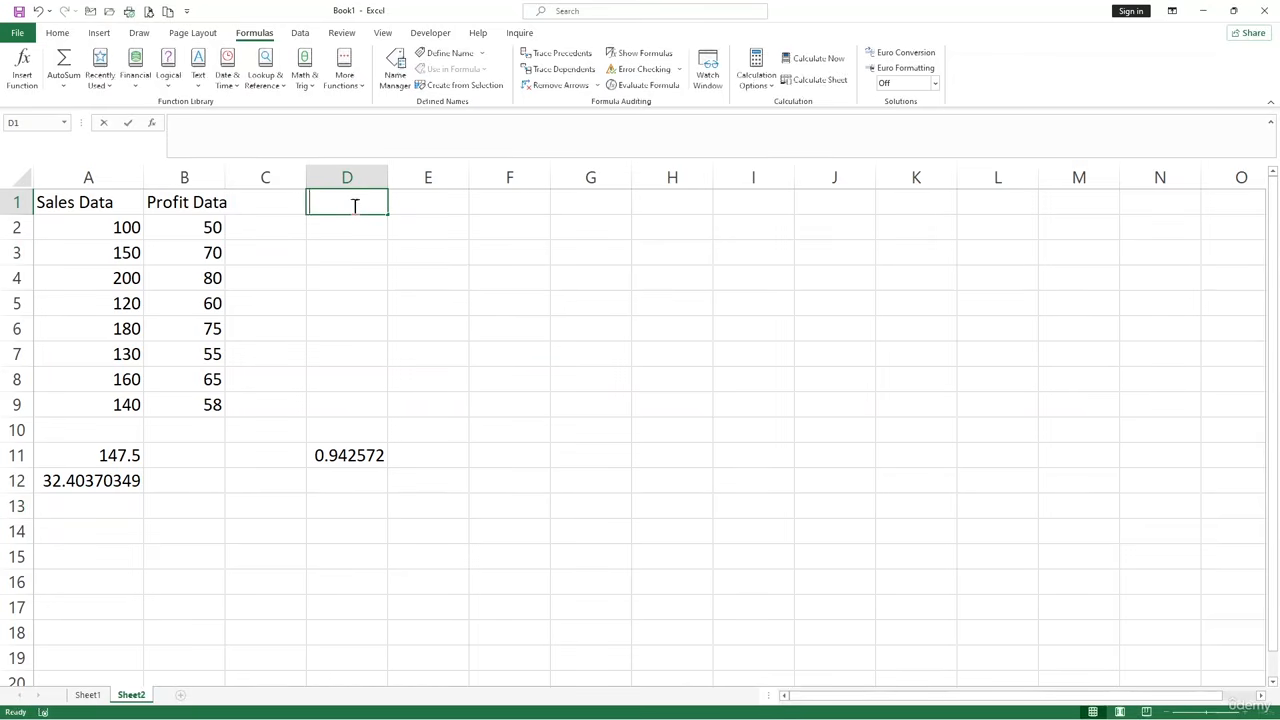
pyautogui.write('Count')
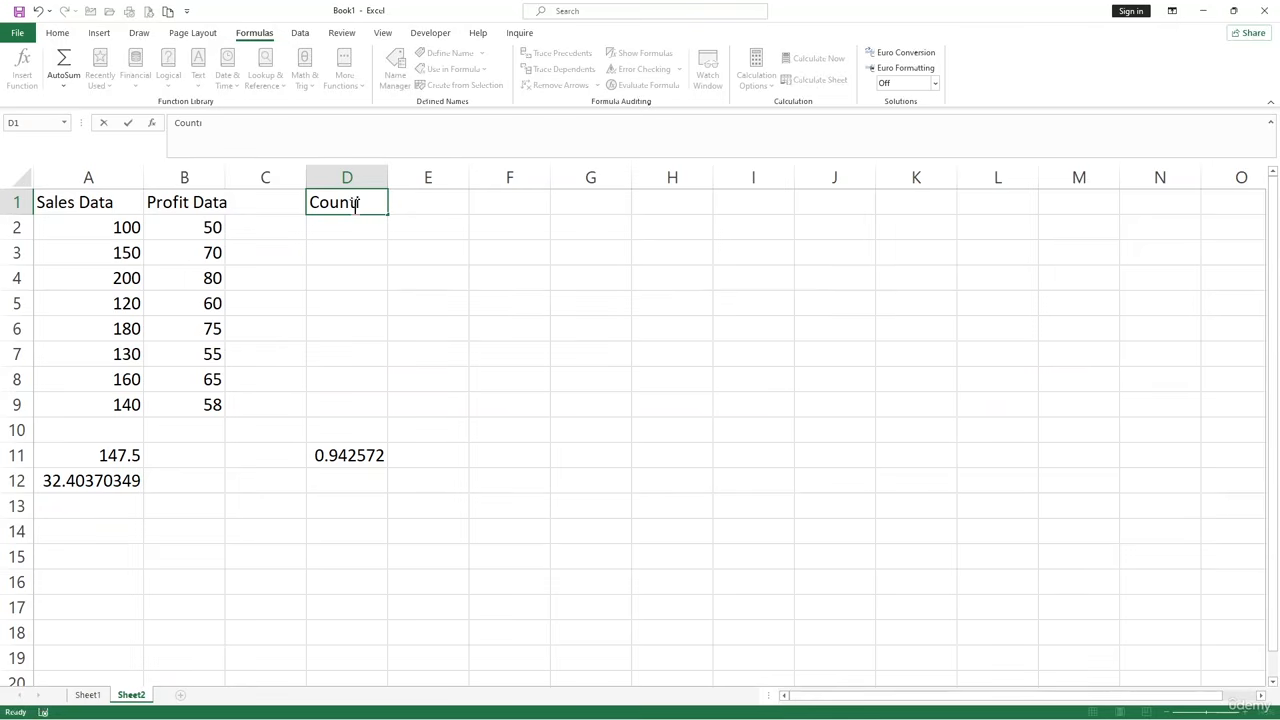
pyautogui.write('IF')
# Enter the formula =COUNTIF(A2:A9,A2>=150) in cell D2 under the CountIF heading.
pyautogui.click(360, 228)
pyautogui.write('=')
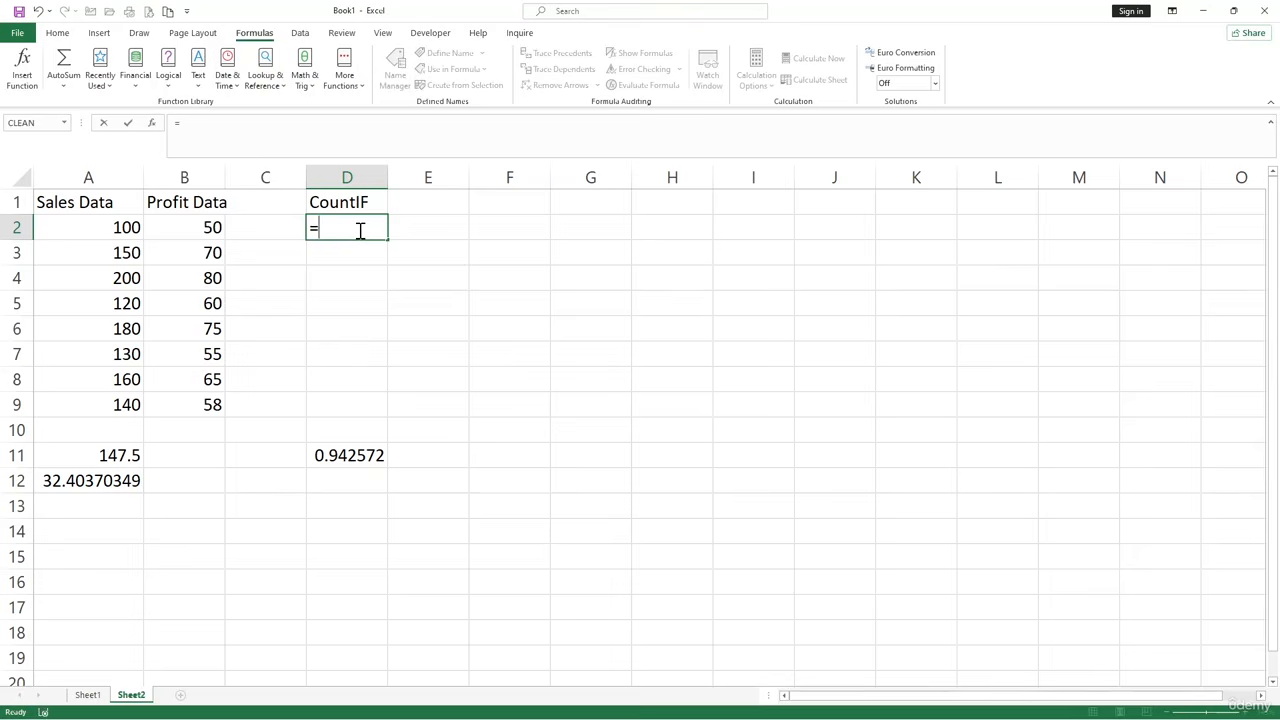
pyautogui.write('coun')
pyautogui.press('Escape')
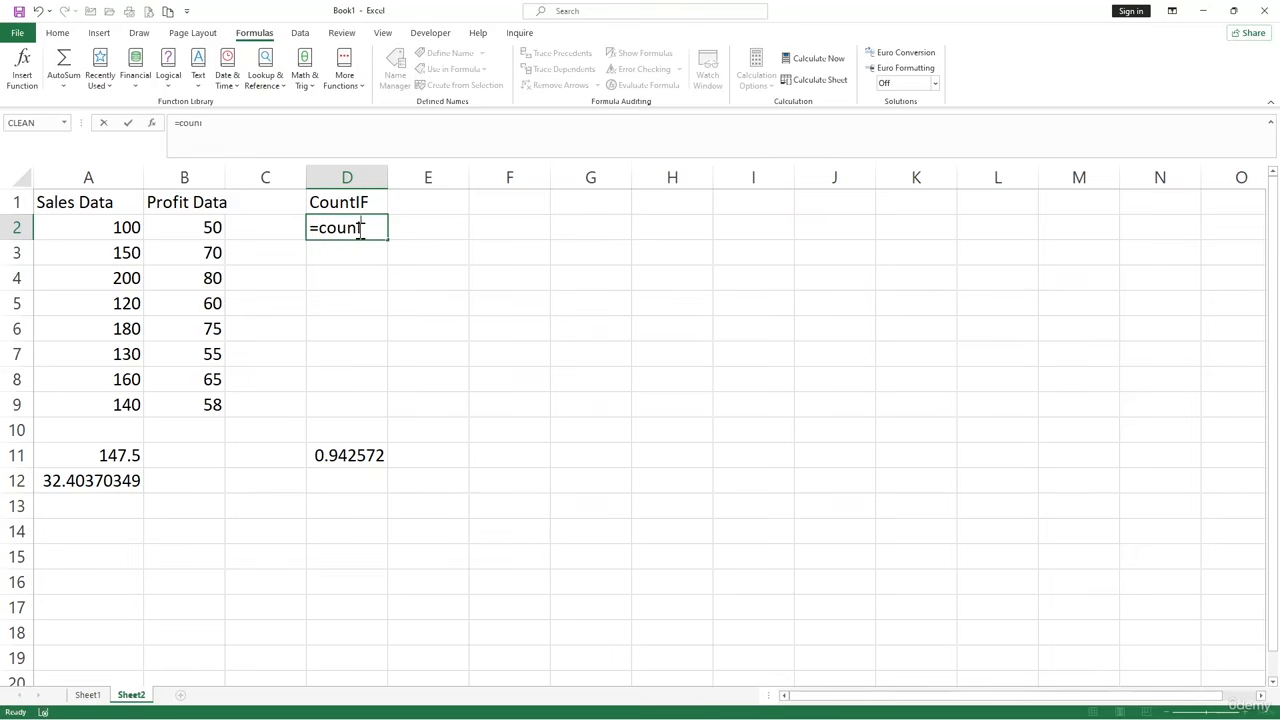
pyautogui.press('BackSpace')
pyautogui.write('tif')
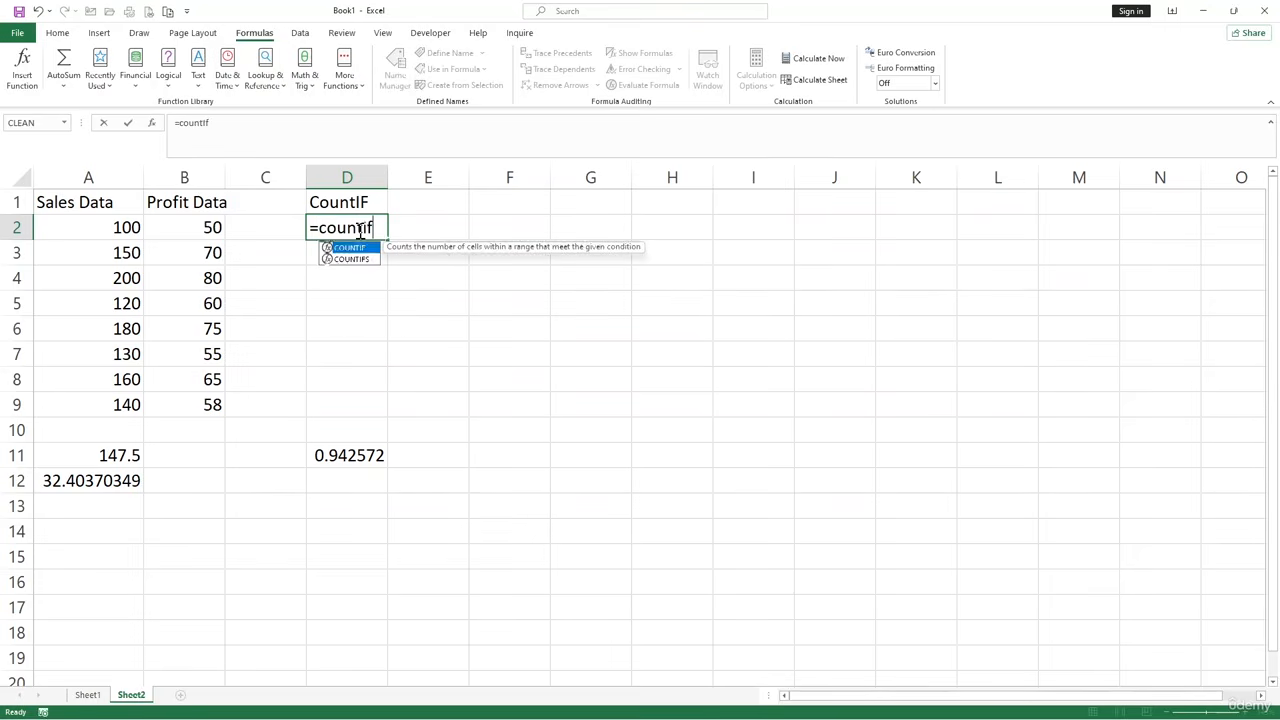
pyautogui.press('Tab')
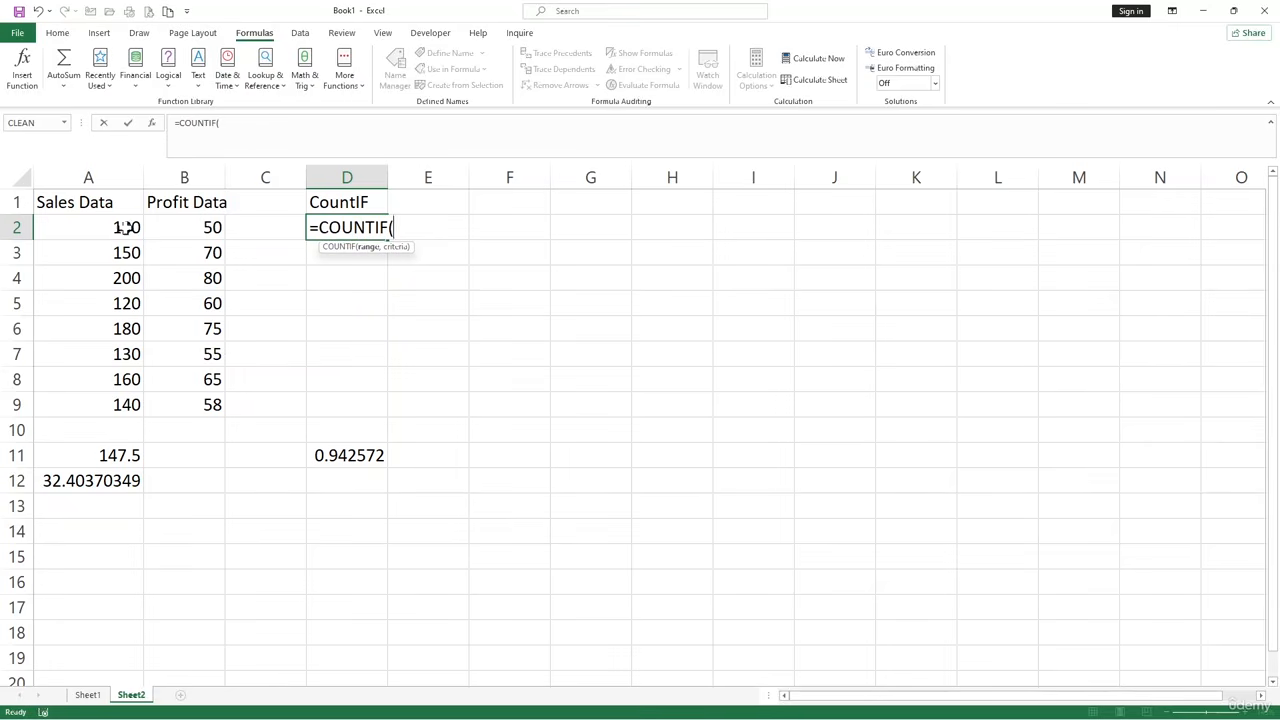
pyautogui.moveTo(125, 228); pyautogui.dragTo(114, 405)
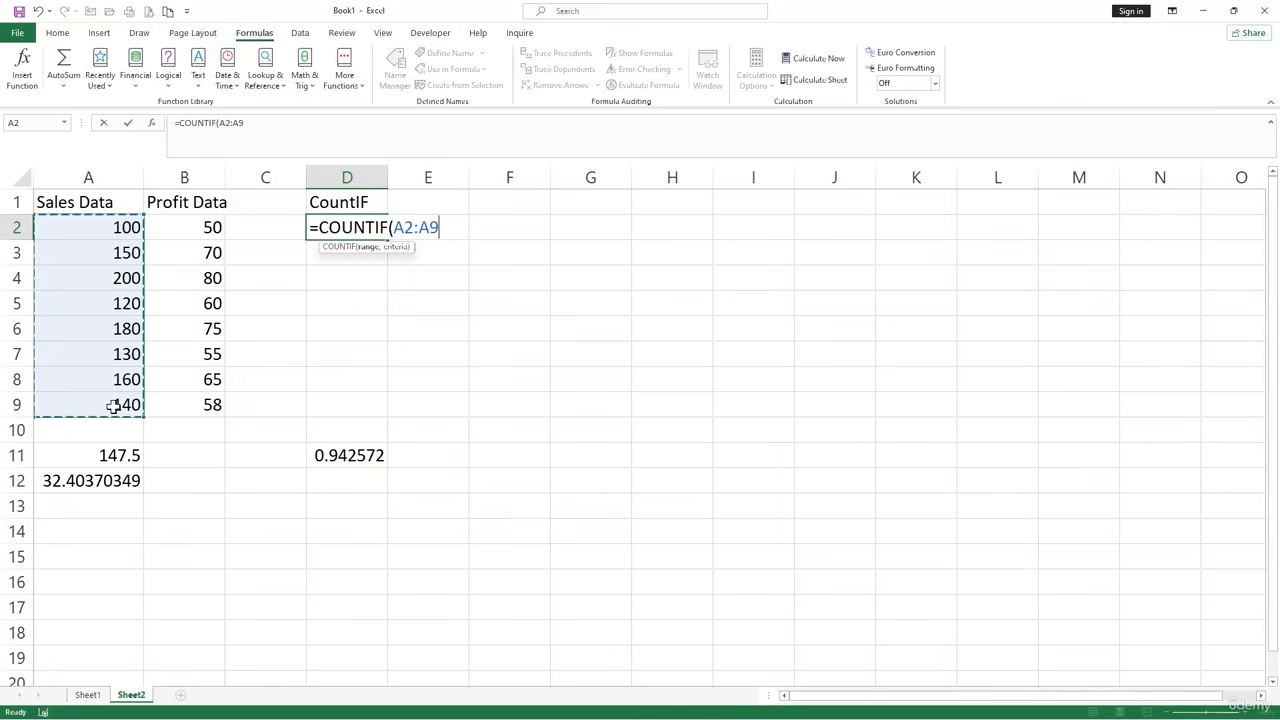
pyautogui.write(',')
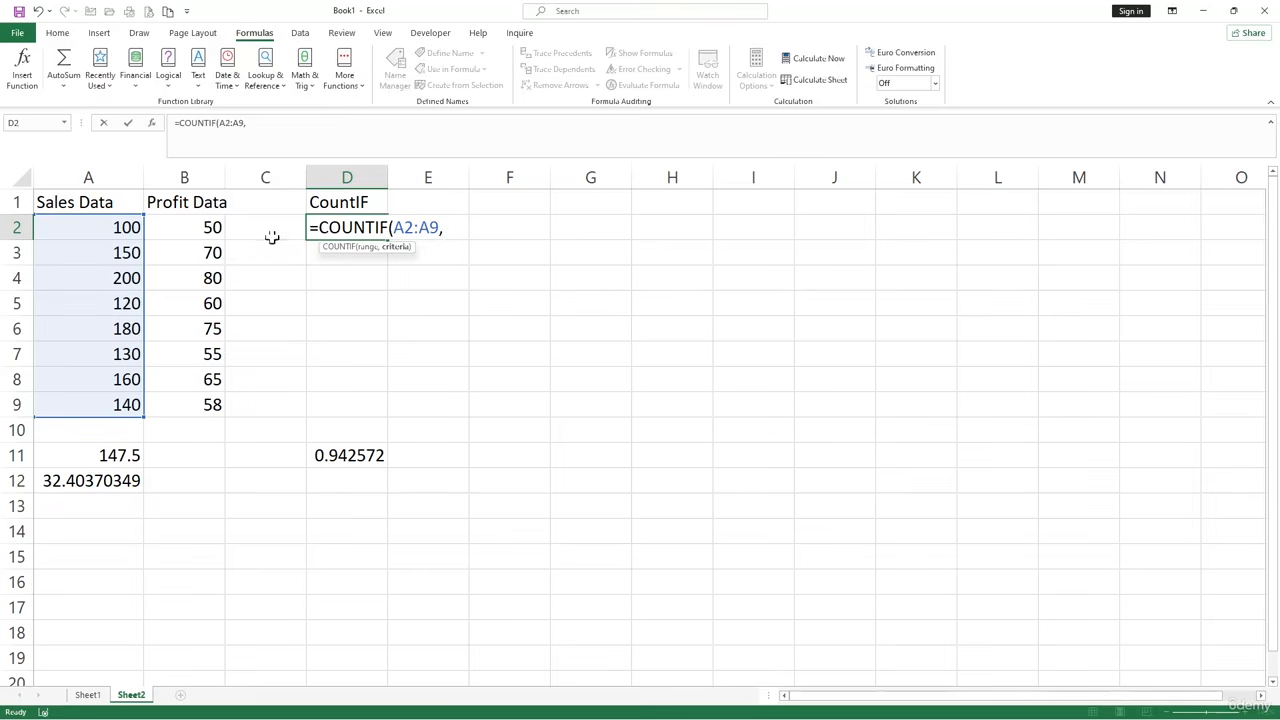
pyautogui.click(130, 228)
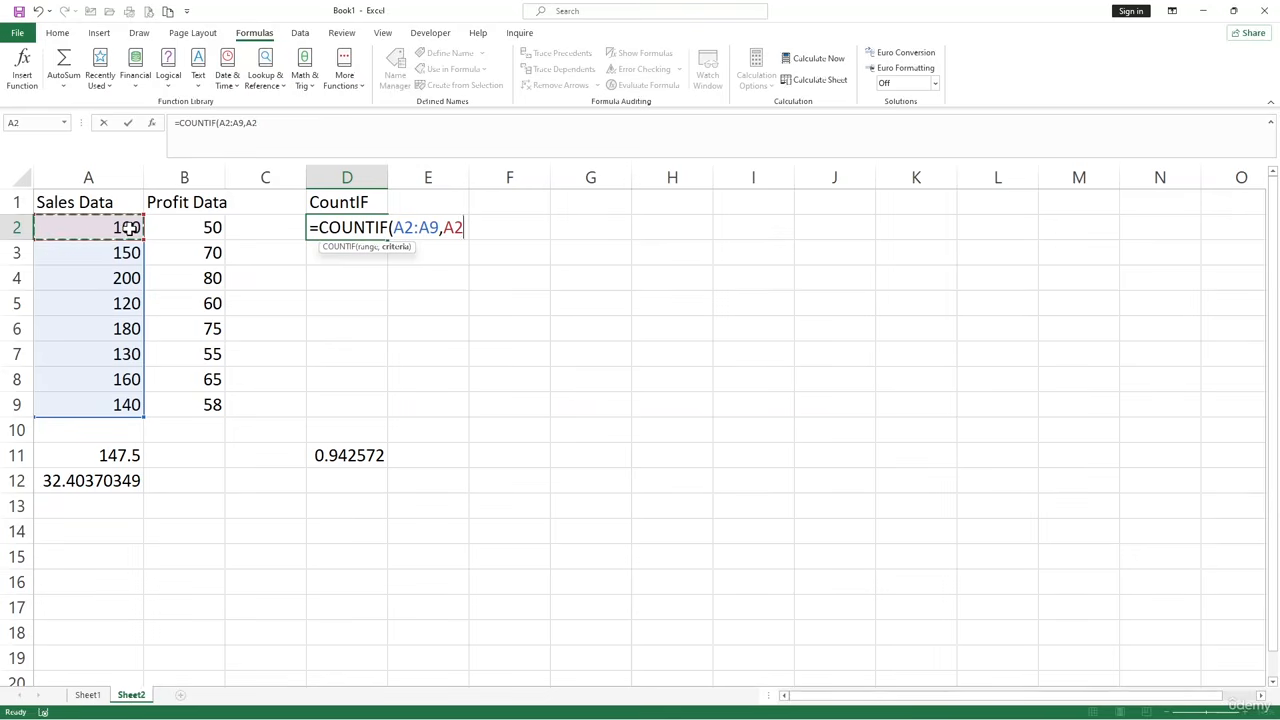
pyautogui.write('>=60')
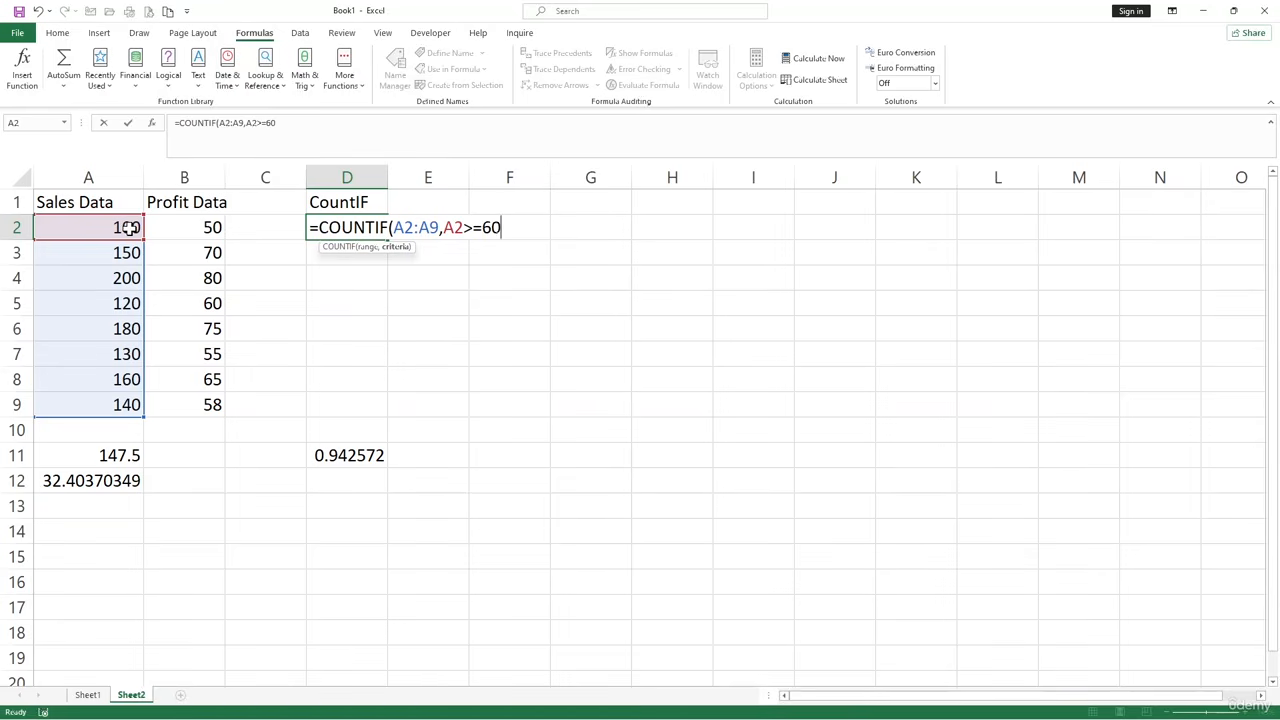
pyautogui.press('BackSpace')
pyautogui.press('BackSpace')
pyautogui.write('150)')
pyautogui.press('Return')
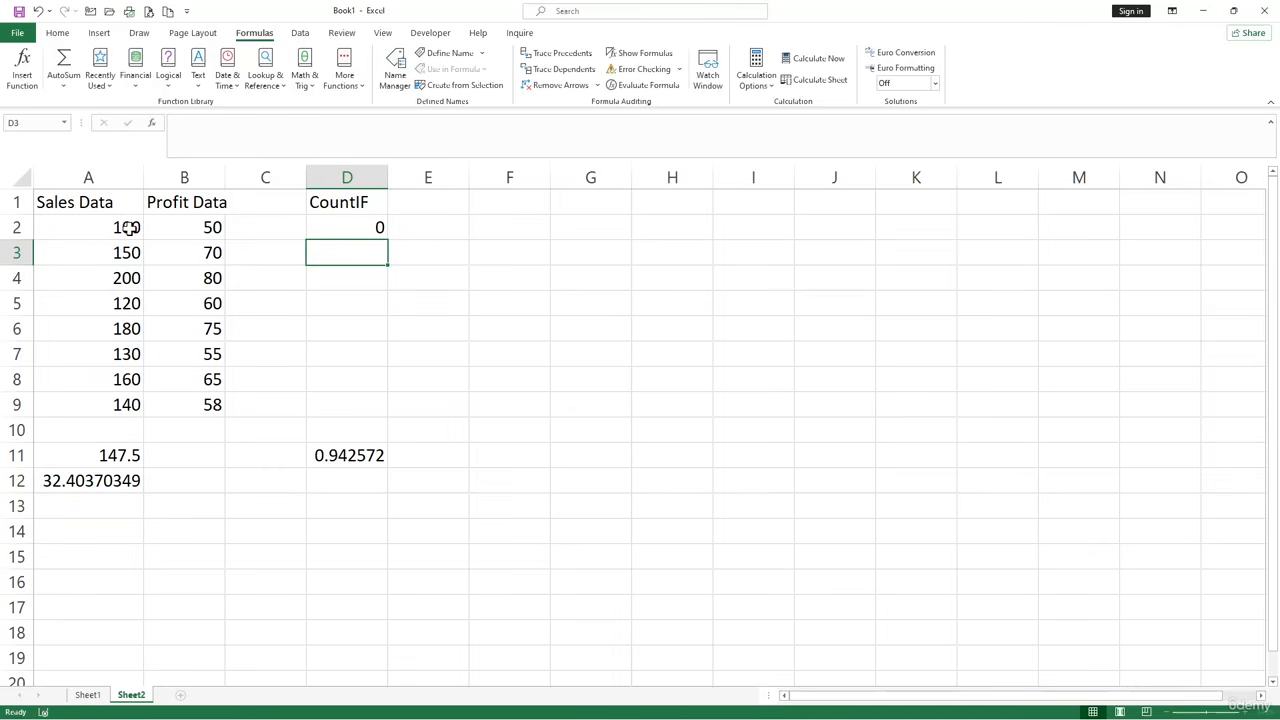
# Copy the COUNTIF formula from cell D2 down through cell D9.
pyautogui.click(349, 225)
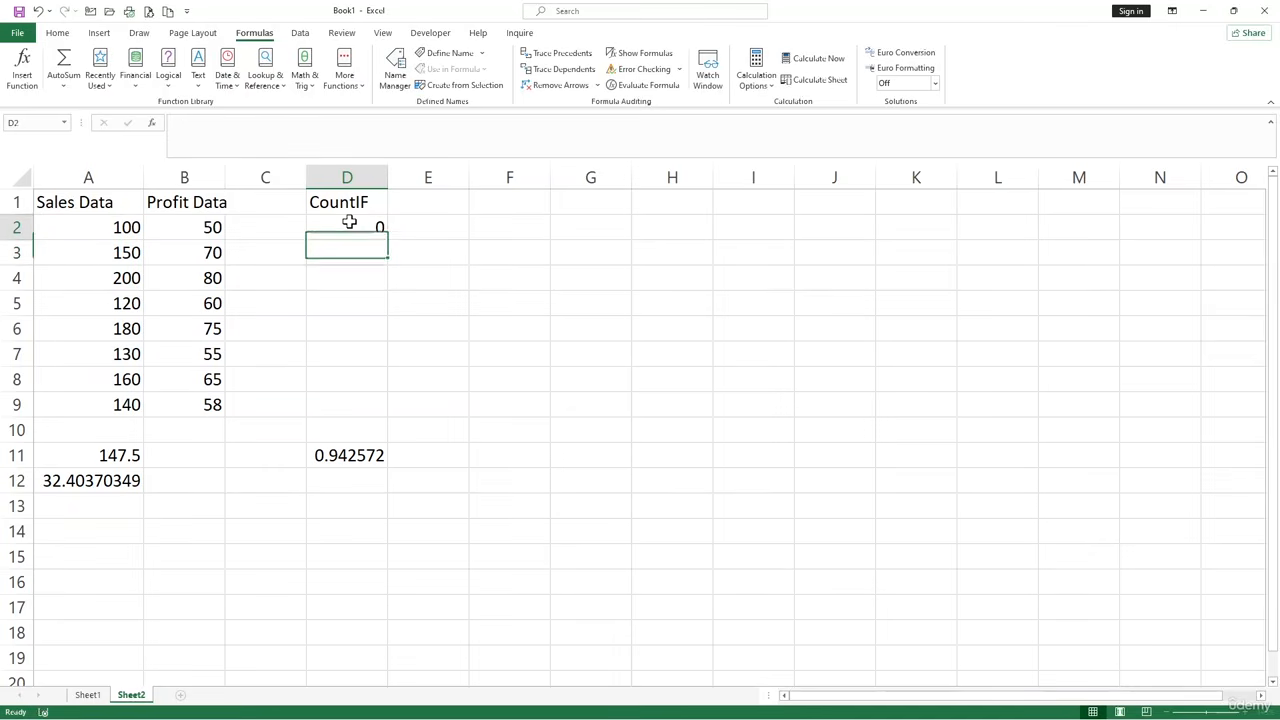
pyautogui.moveTo(389, 240); pyautogui.dragTo(373, 421)
pyautogui.click(486, 345)
# Try the criterion A2:A9>=150 in cell D2's COUNTIF formula, and undo that change.
pyautogui.click(377, 224)
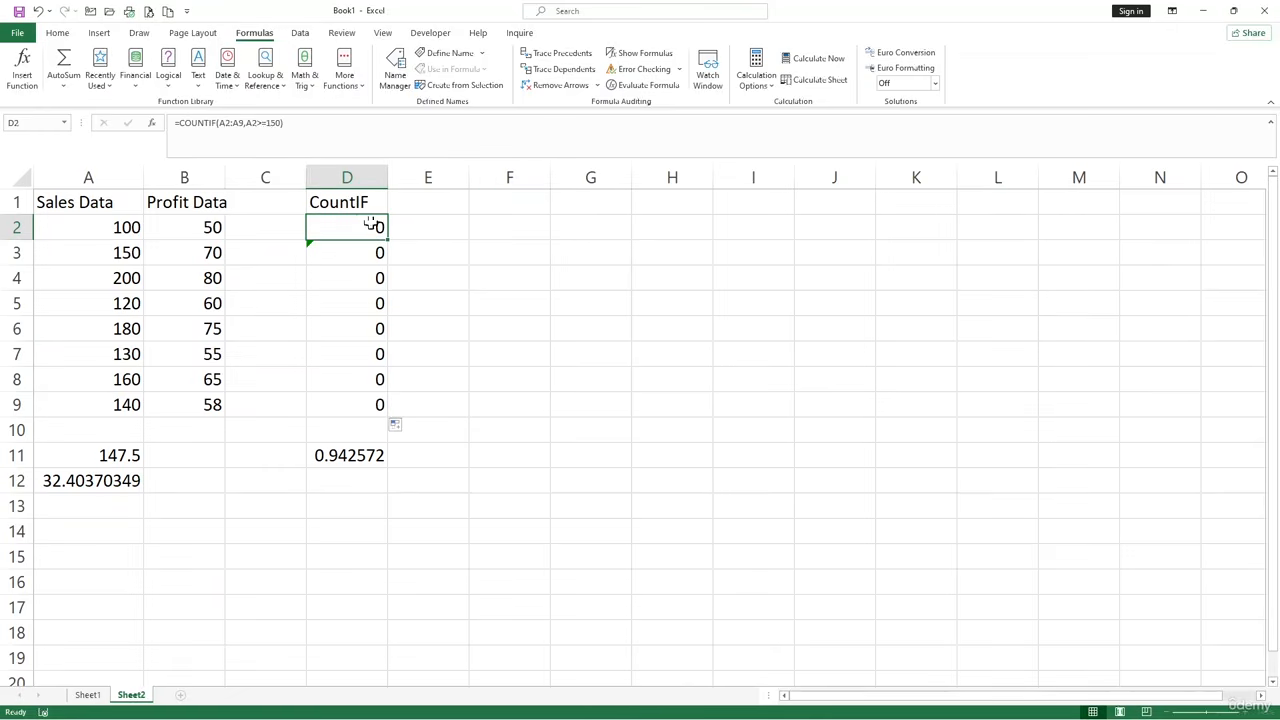
pyautogui.click(271, 122)
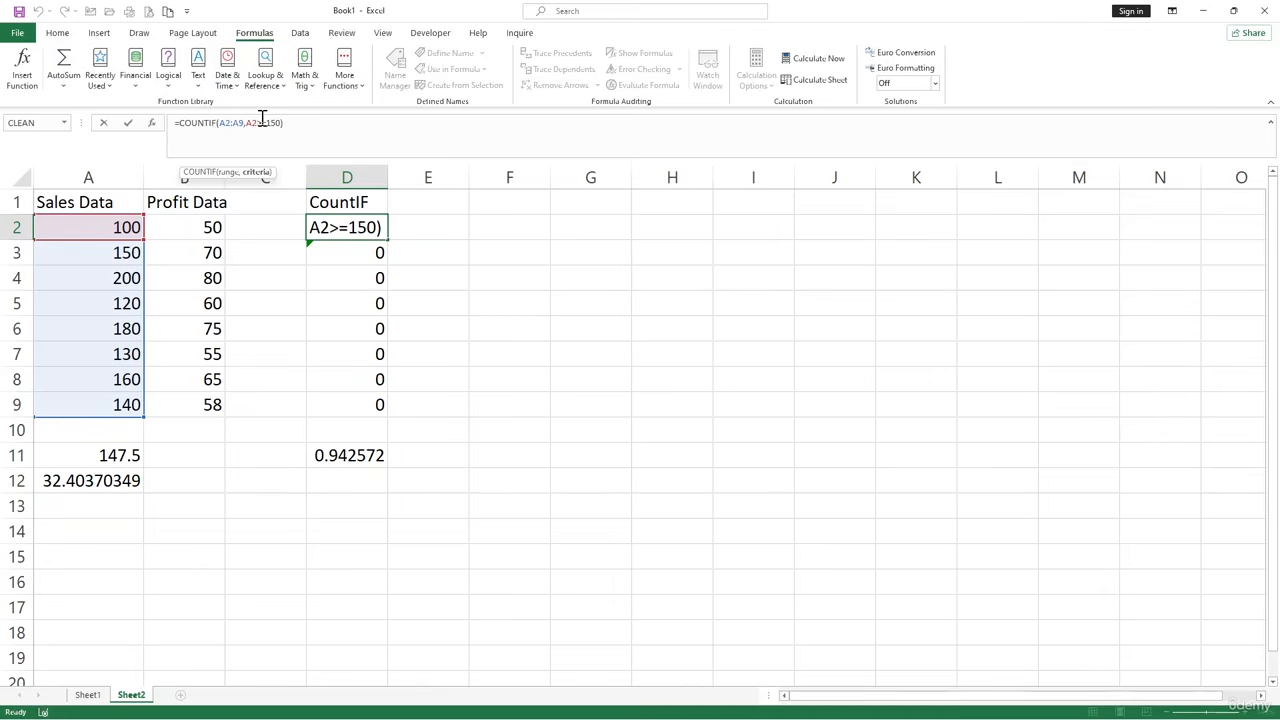
pyautogui.moveTo(258, 121); pyautogui.dragTo(250, 122)
pyautogui.press('BackSpace')
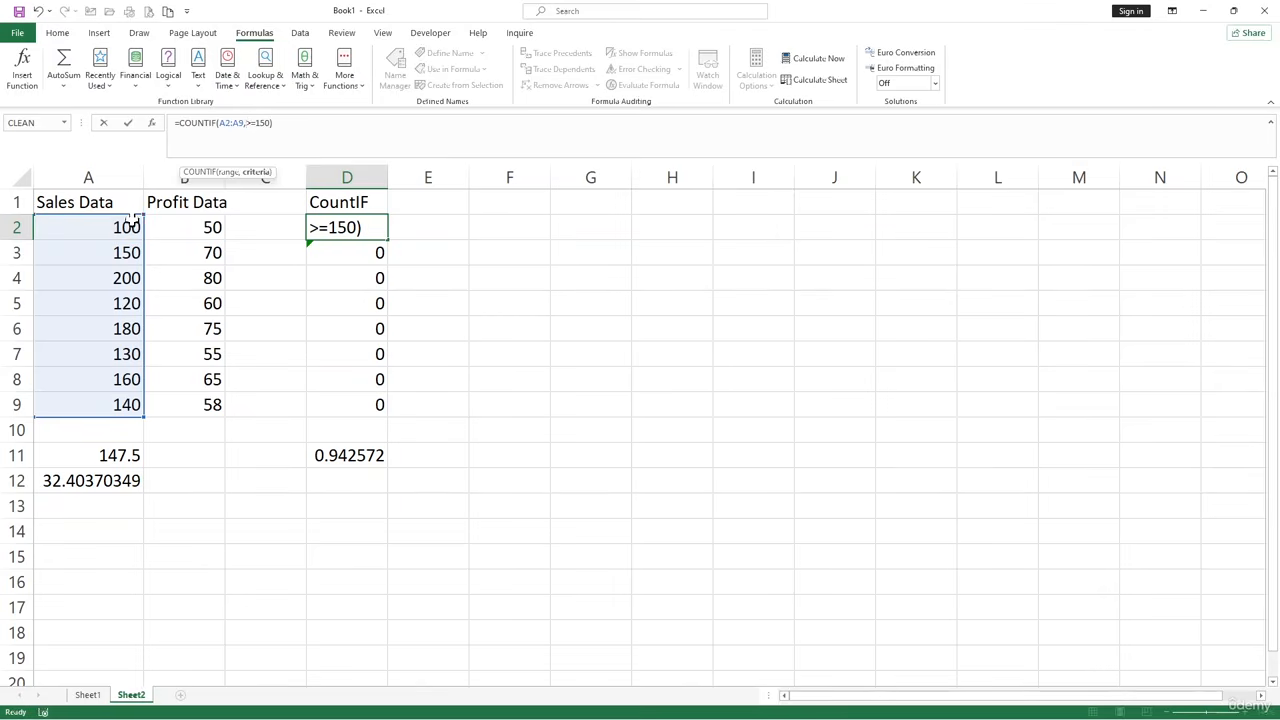
pyautogui.moveTo(134, 218); pyautogui.dragTo(130, 404)
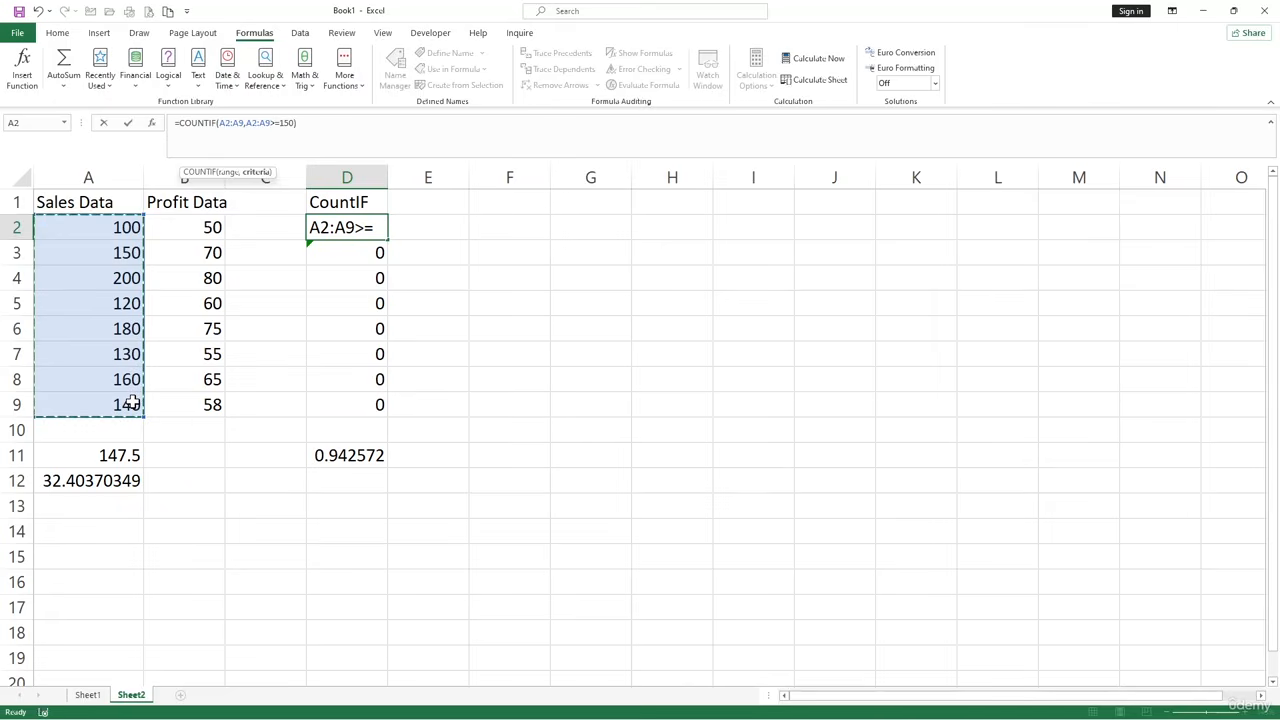
pyautogui.press('Return')
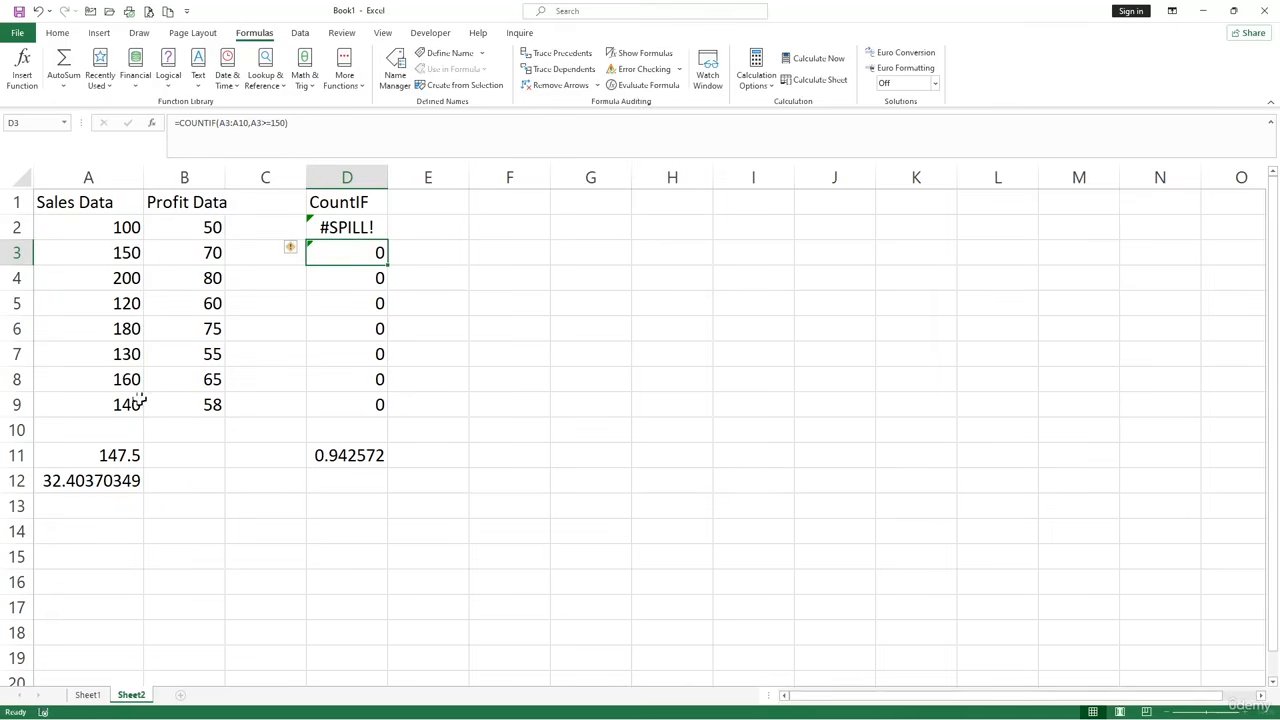
pyautogui.hotkey('ctrl', 'z')
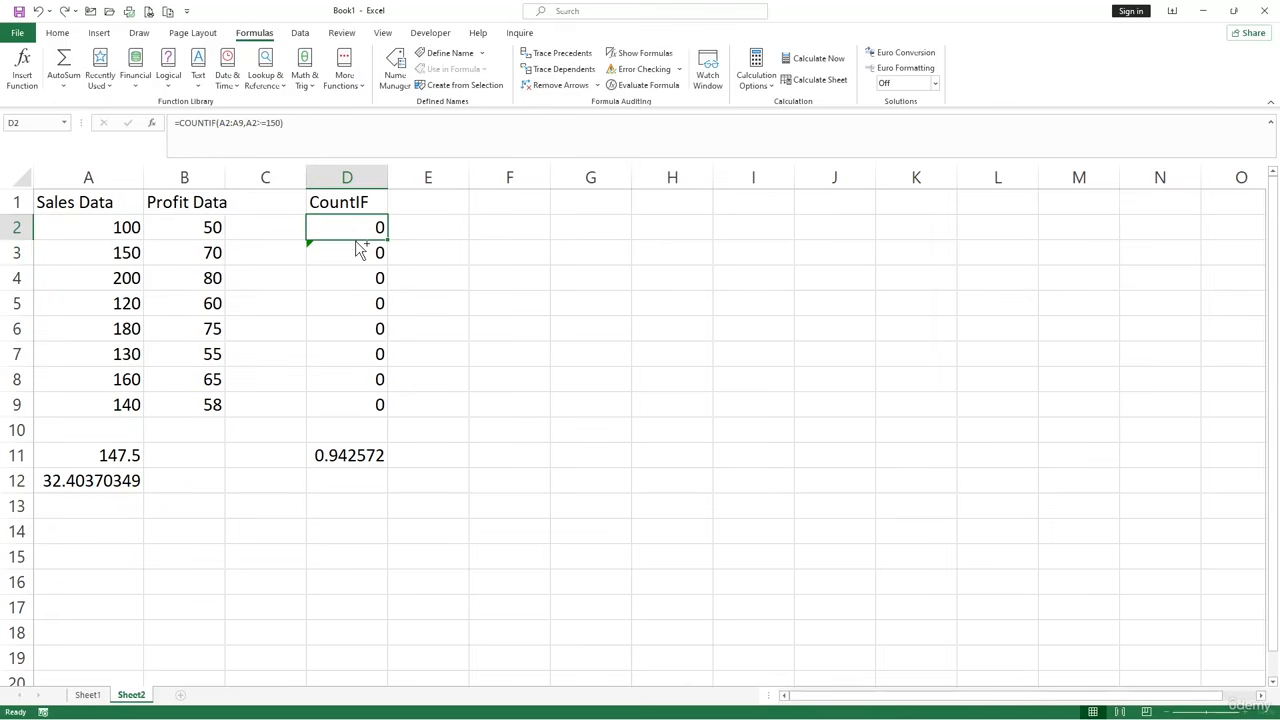
pyautogui.click(414, 280)
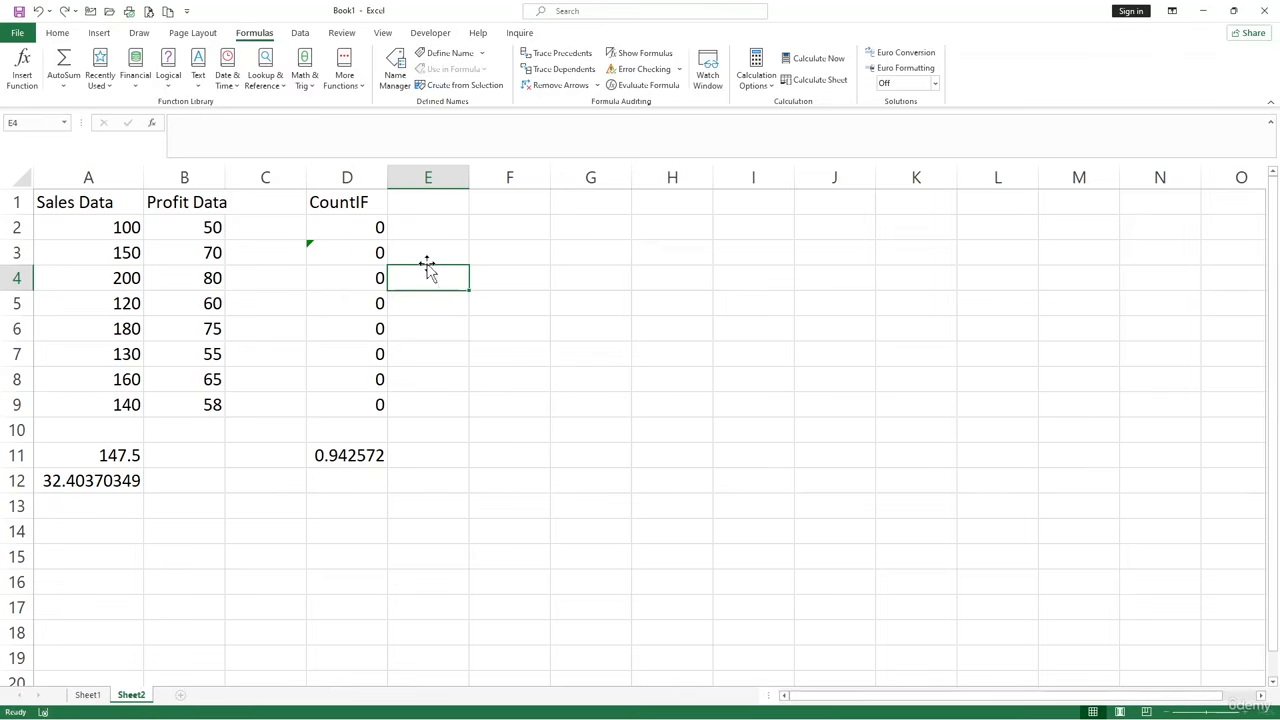
pyautogui.moveTo(470, 285); pyautogui.dragTo(479, 227)
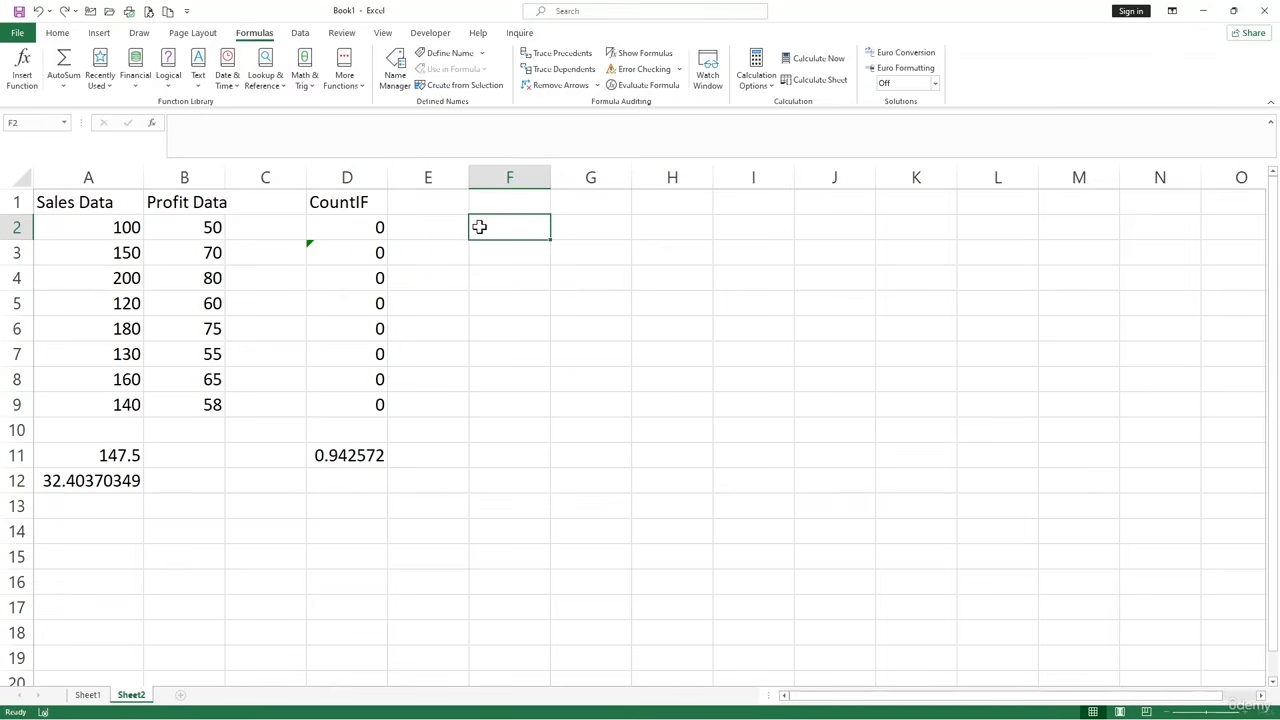
pyautogui.write('=sum')
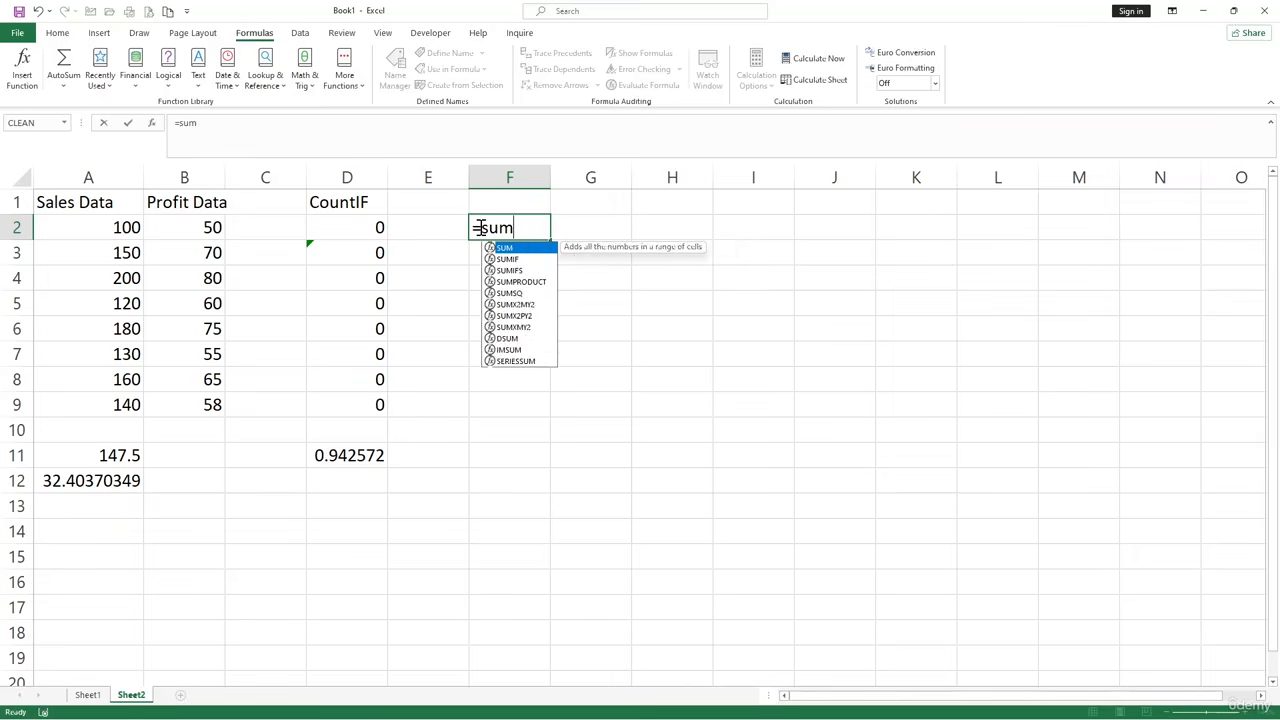
pyautogui.write('if')
pyautogui.press('Tab')
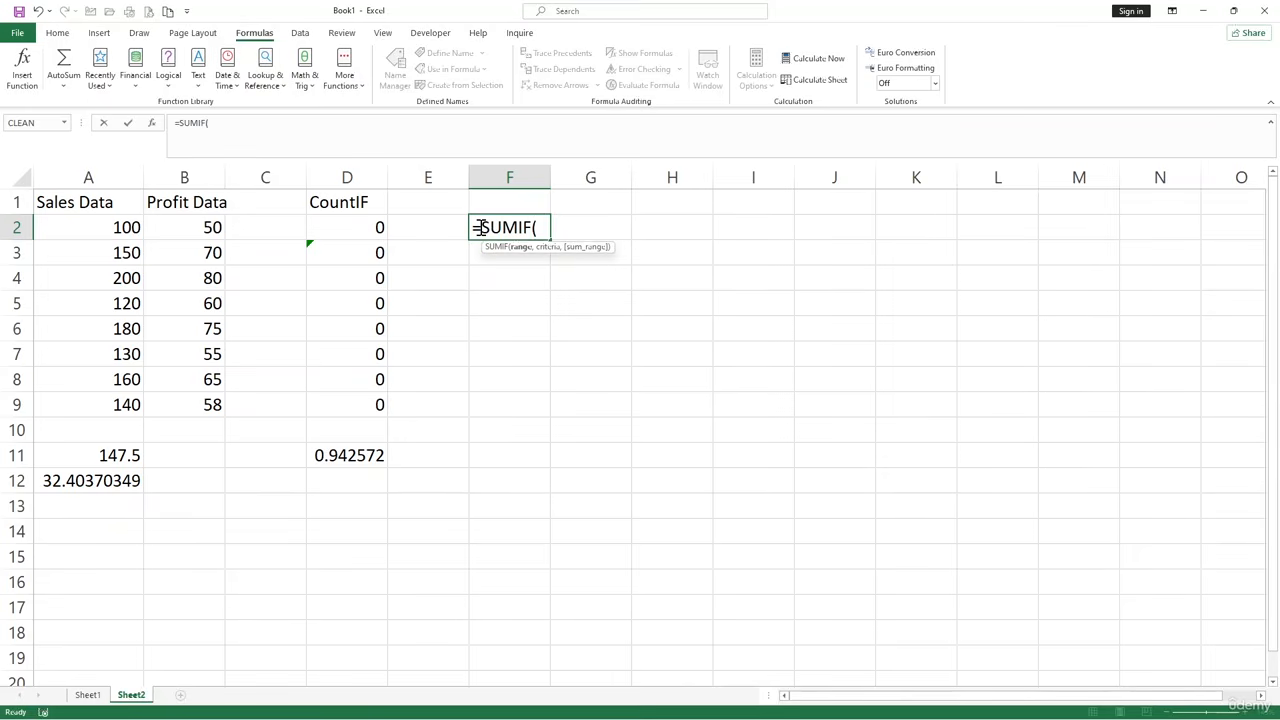
pyautogui.moveTo(126, 228); pyautogui.dragTo(127, 395)
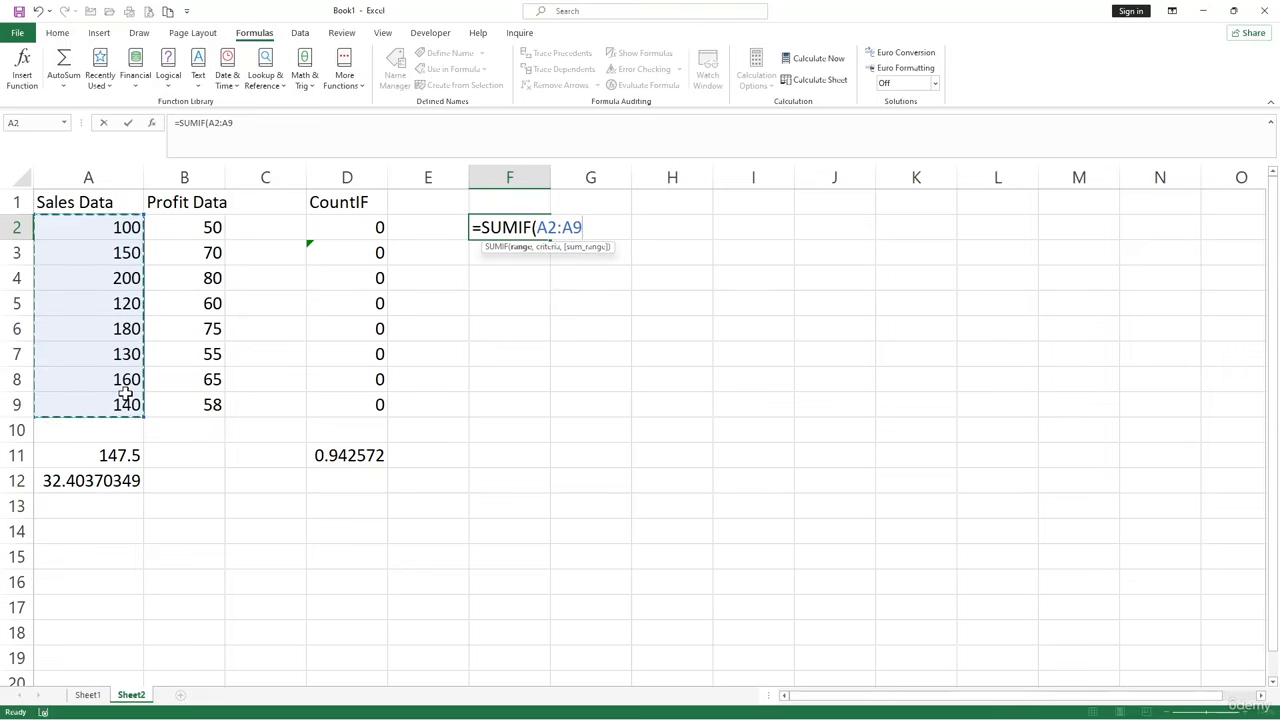
pyautogui.write(',')
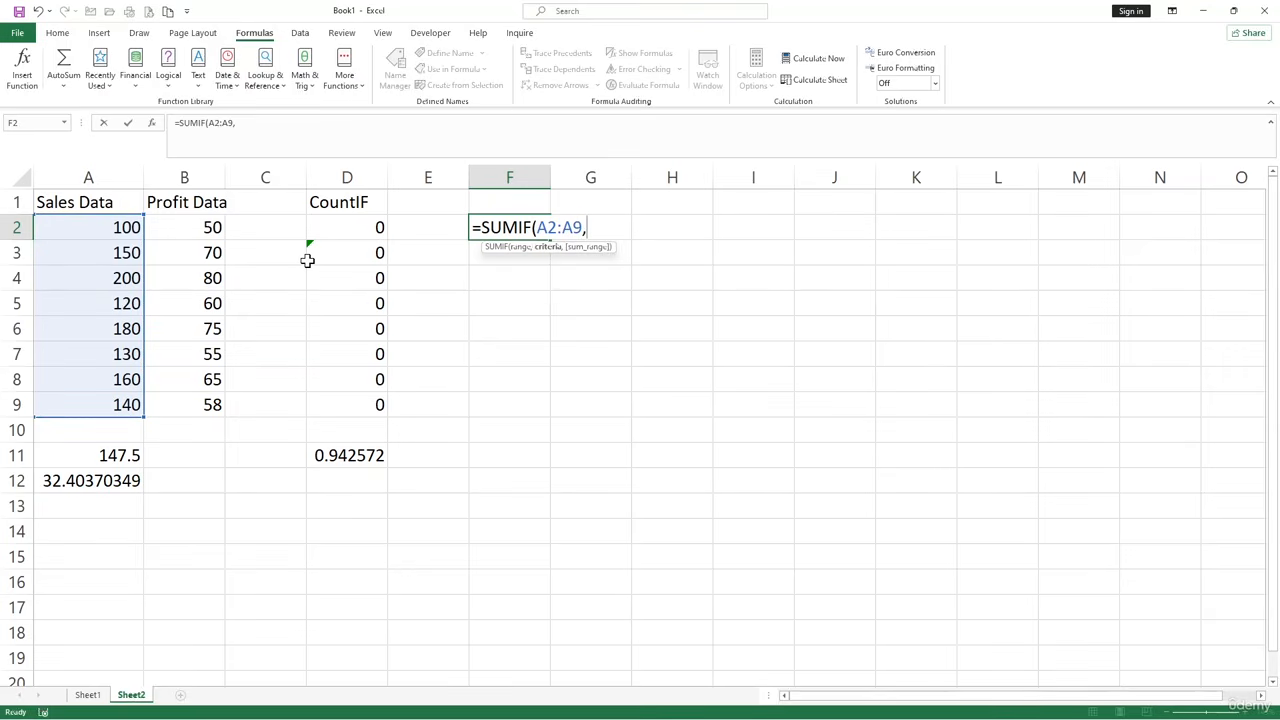
pyautogui.write('>')
pyautogui.press('BackSpace')
pyautogui.press('BackSpace')
pyautogui.press('BackSpace')
pyautogui.press('BackSpace')
pyautogui.press('BackSpace')
pyautogui.press('BackSpace')
pyautogui.press('BackSpace')
pyautogui.press('BackSpace')
pyautogui.press('BackSpace')
pyautogui.press('BackSpace')
pyautogui.press('BackSpace')
pyautogui.press('BackSpace')
pyautogui.press('BackSpace')
pyautogui.press('BackSpace')
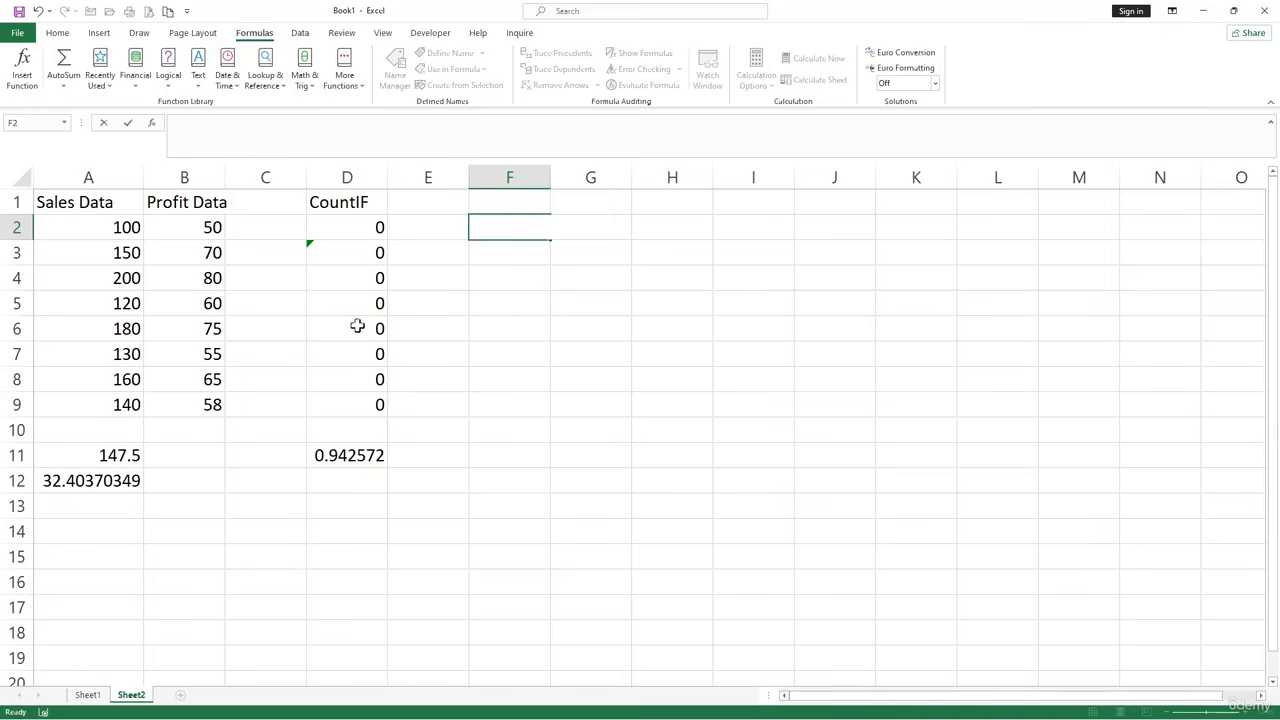
pyautogui.click(392, 303)
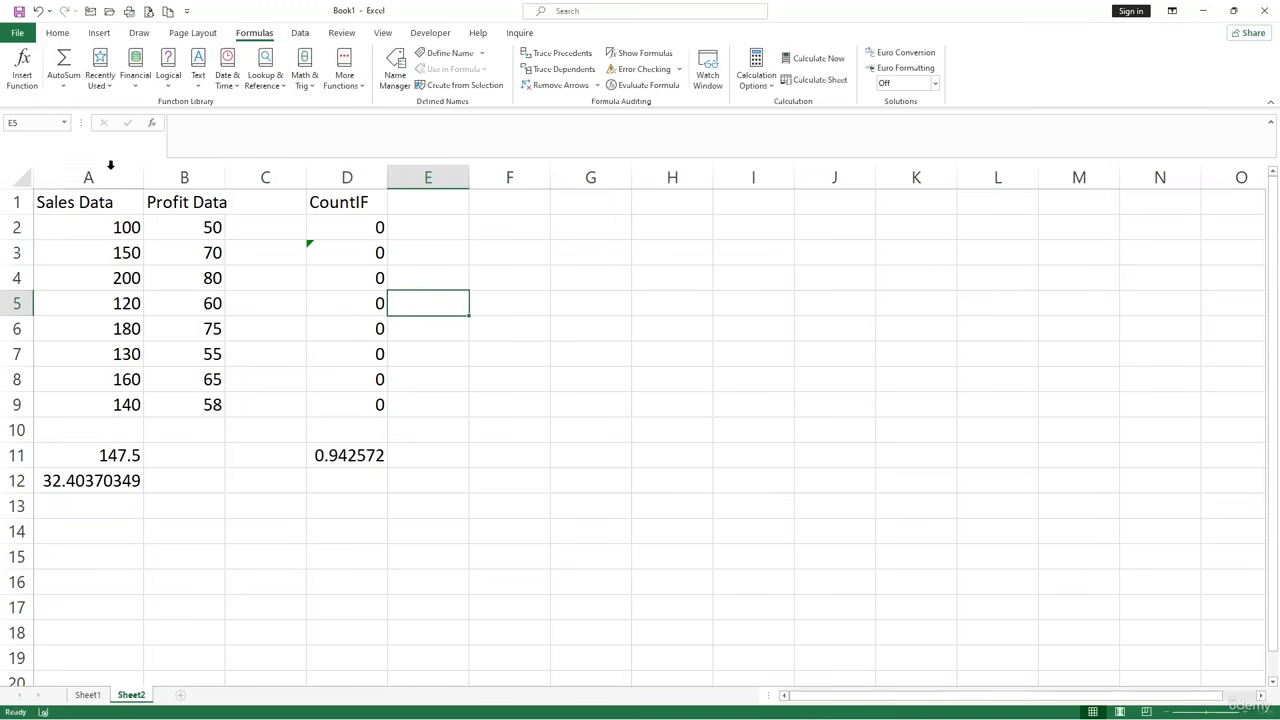
# Look through the What-If Analysis options: Scenario Manager, Goal Seek and Data Table.
pyautogui.click(301, 33)
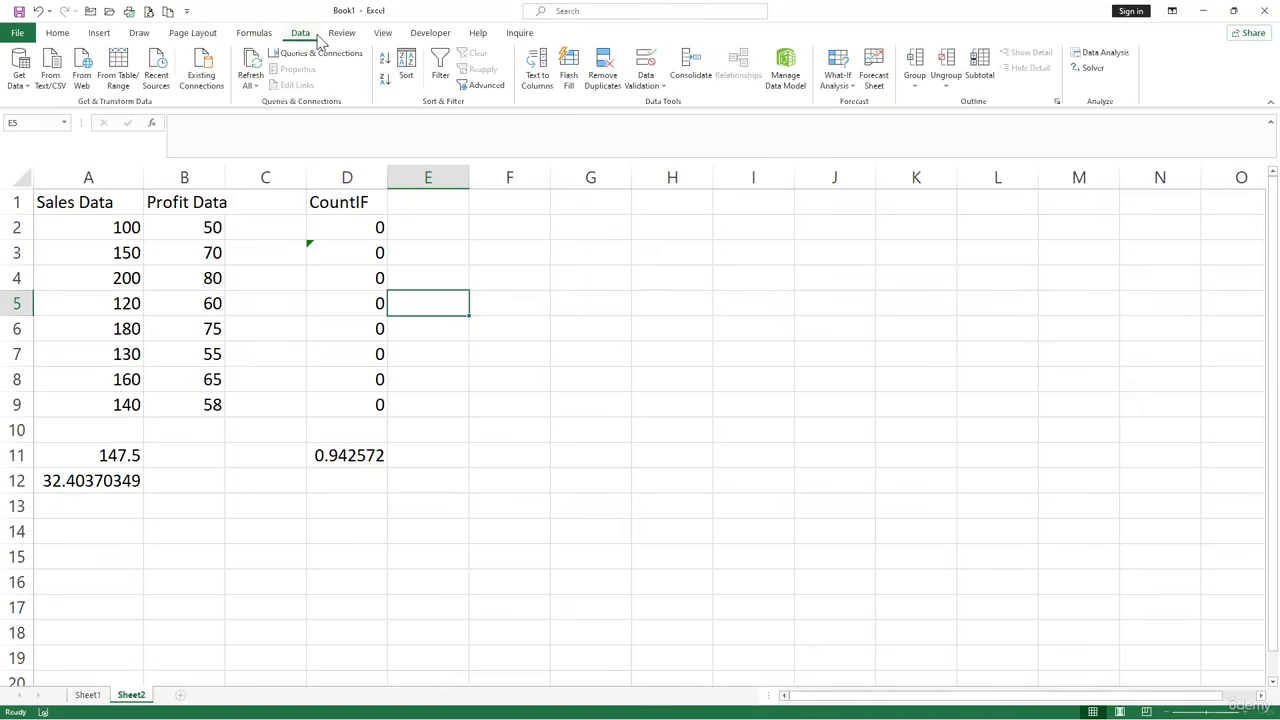
pyautogui.click(850, 89)
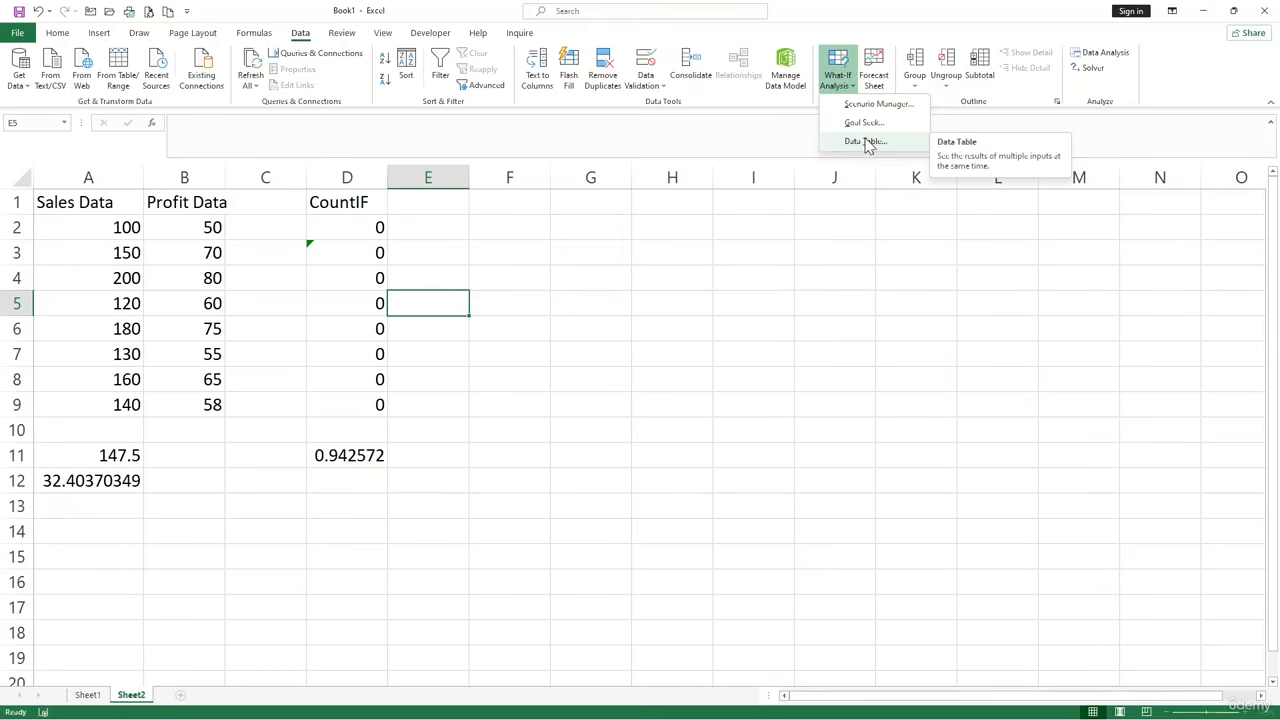
pyautogui.click(622, 281)
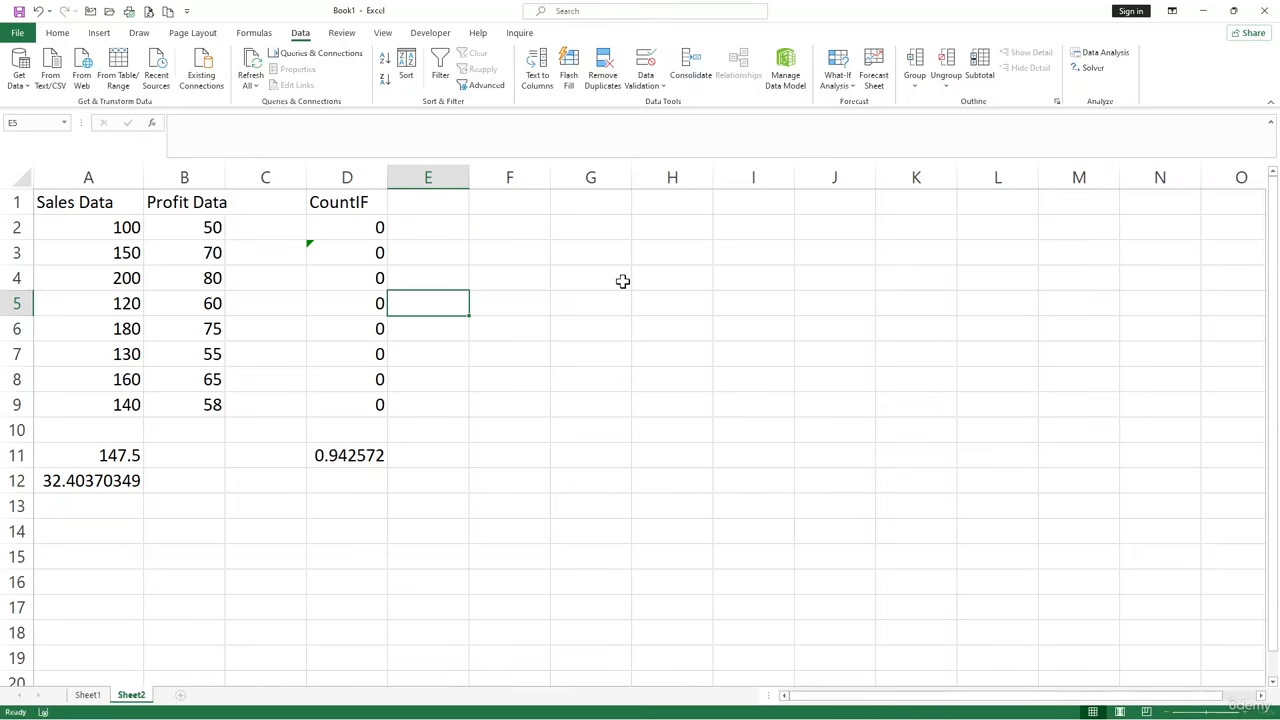
pyautogui.click(480, 378)
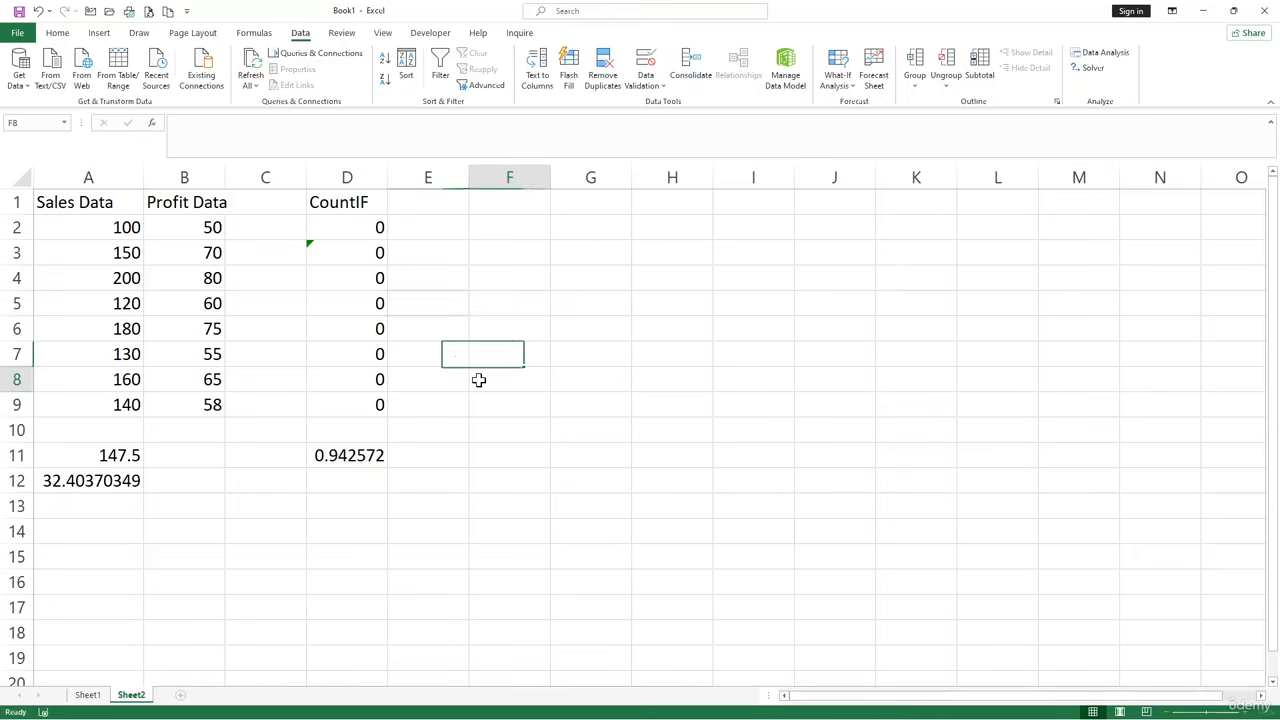